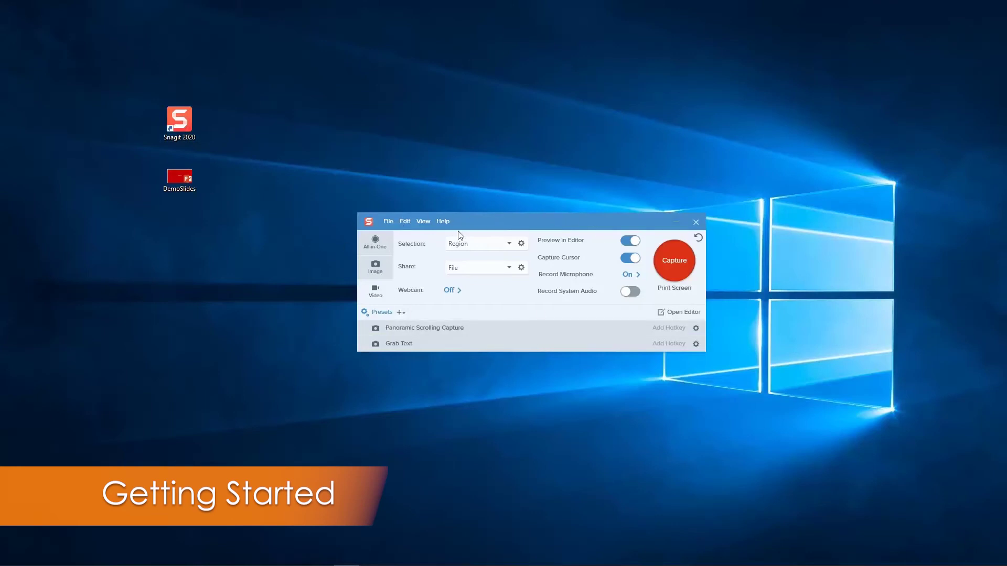
# Switch the capture window to Video, with Selection set to Region and Share set to File.
pyautogui.click(376, 247)
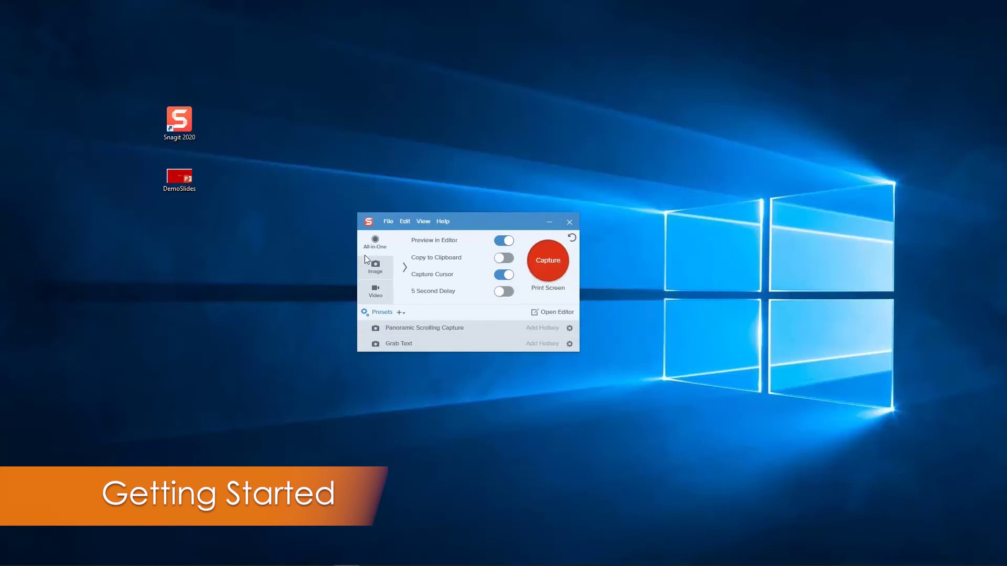
pyautogui.click(377, 292)
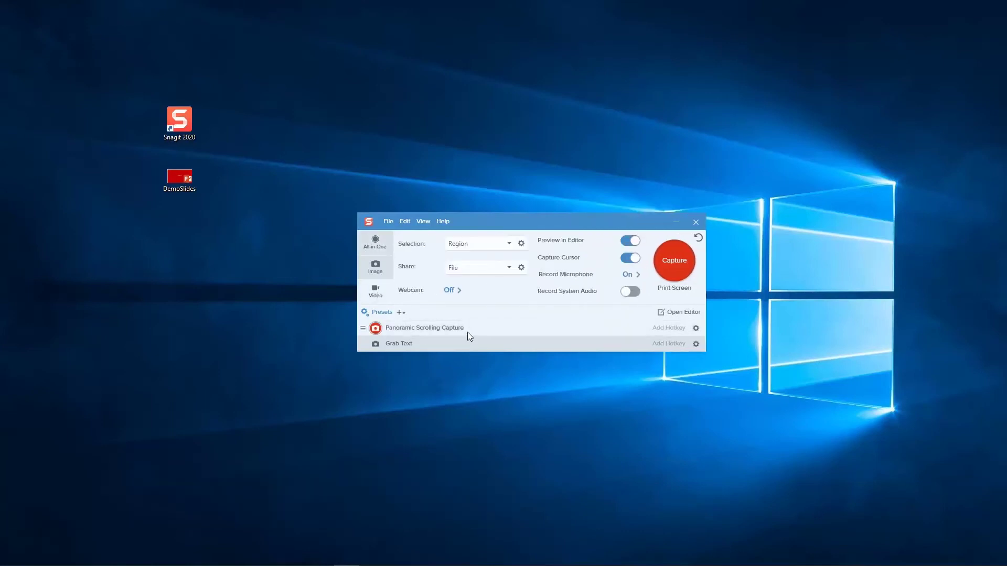
pyautogui.click(499, 245)
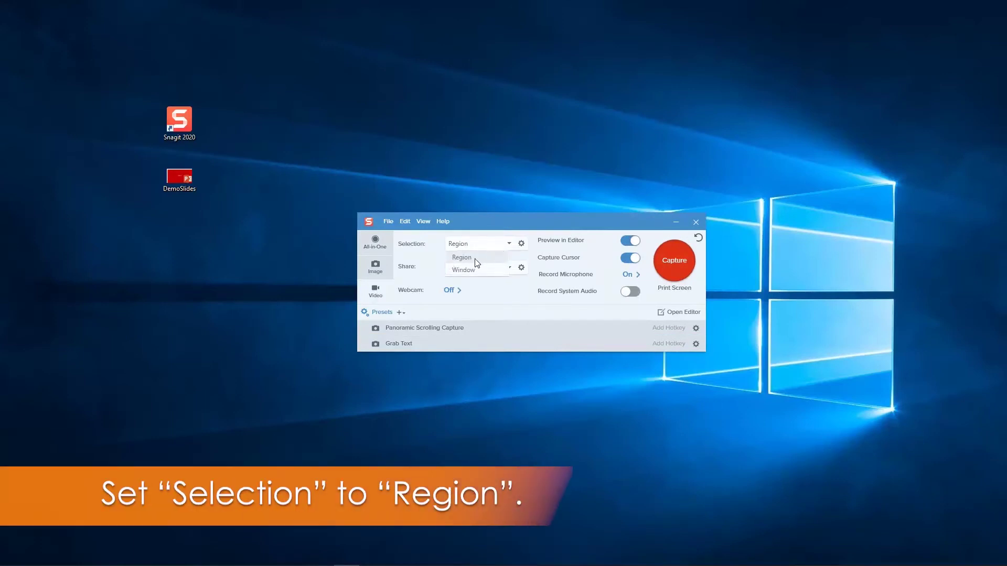
pyautogui.click(472, 256)
pyautogui.click(509, 268)
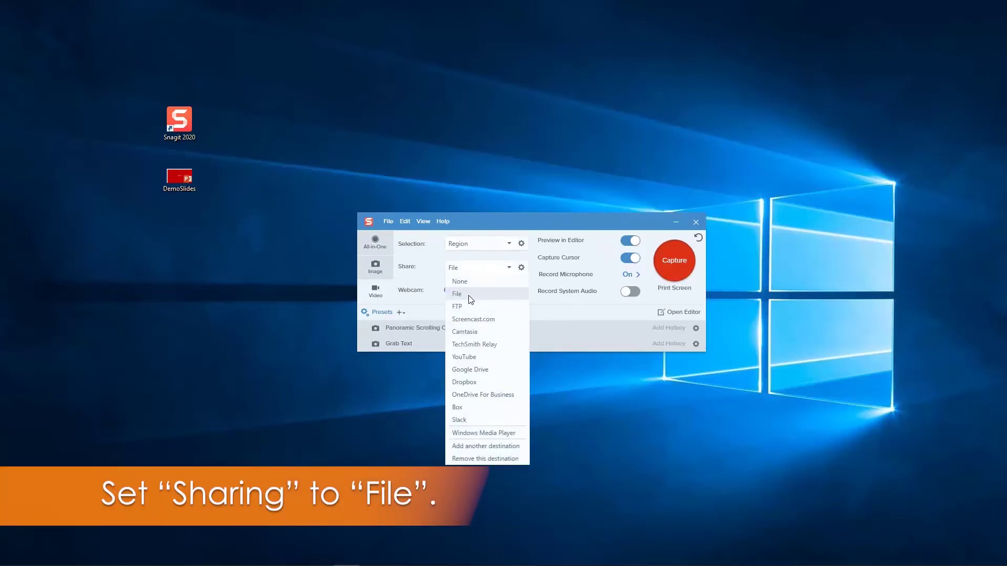
pyautogui.click(470, 298)
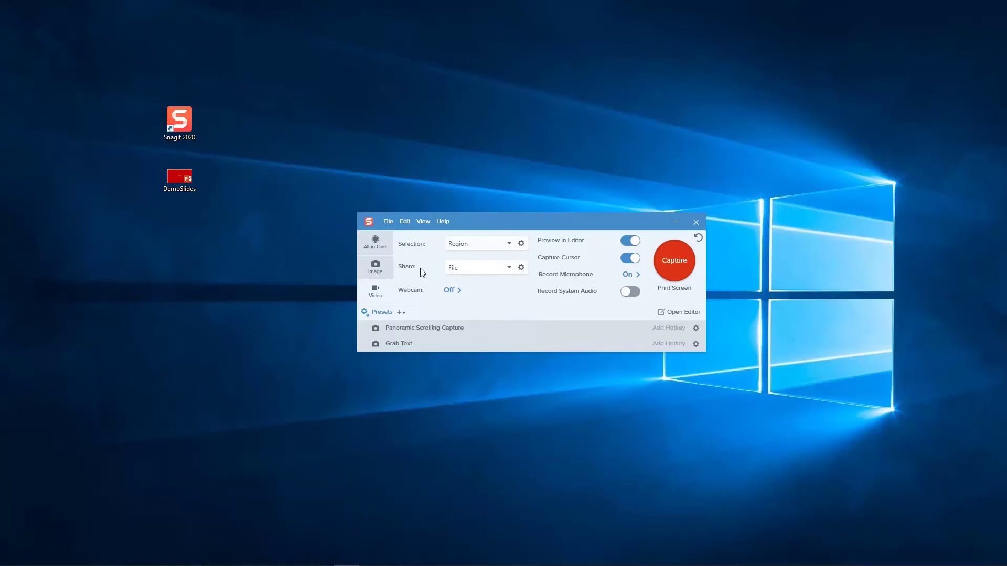
pyautogui.click(489, 270)
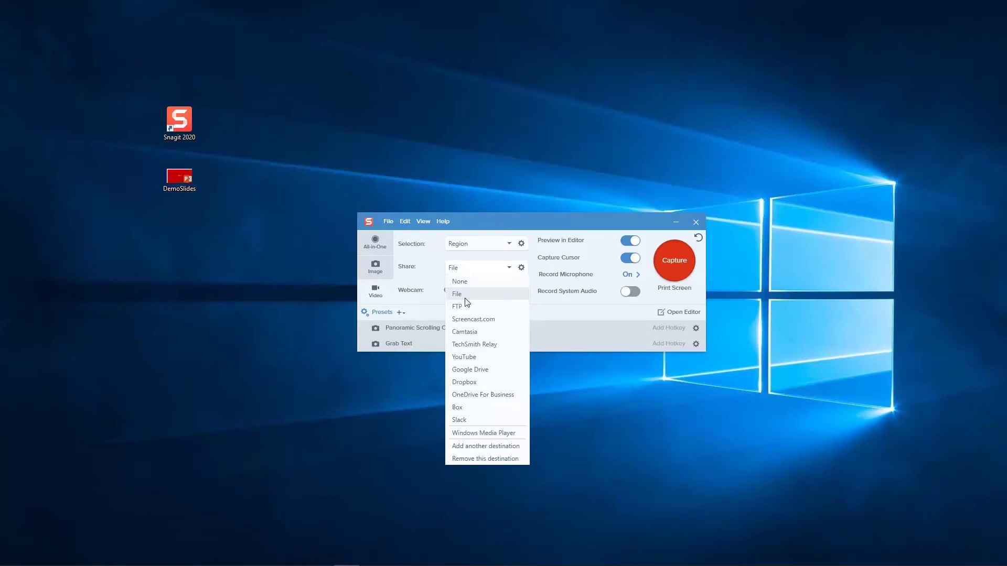
pyautogui.click(466, 299)
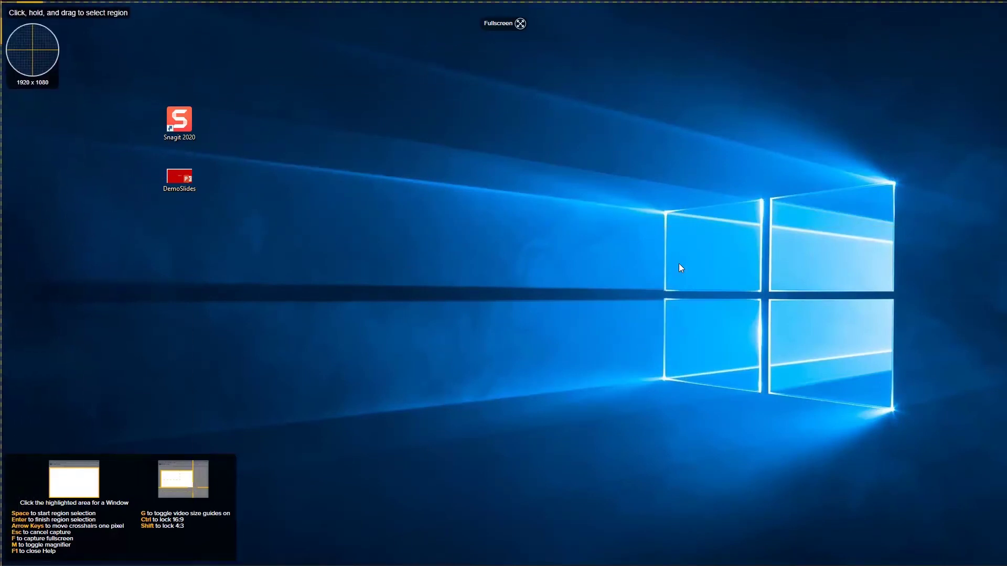
# Drag the recording region from the top-left corner to cover the full 1920 x 1080 screen.
pyautogui.moveTo(1, 1); pyautogui.dragTo(991, 548)
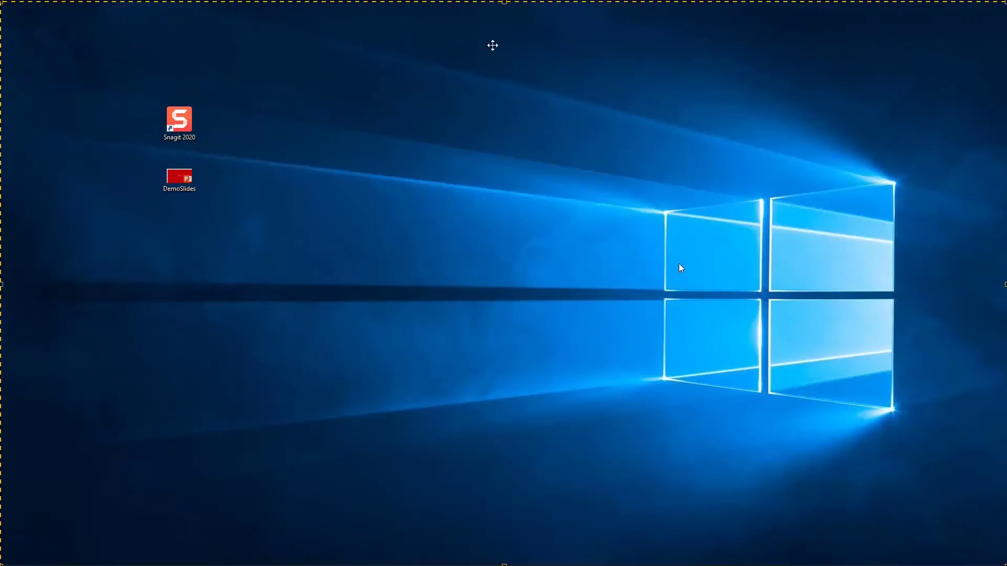
pyautogui.moveTo(1, 1); pyautogui.dragTo(3, 4)
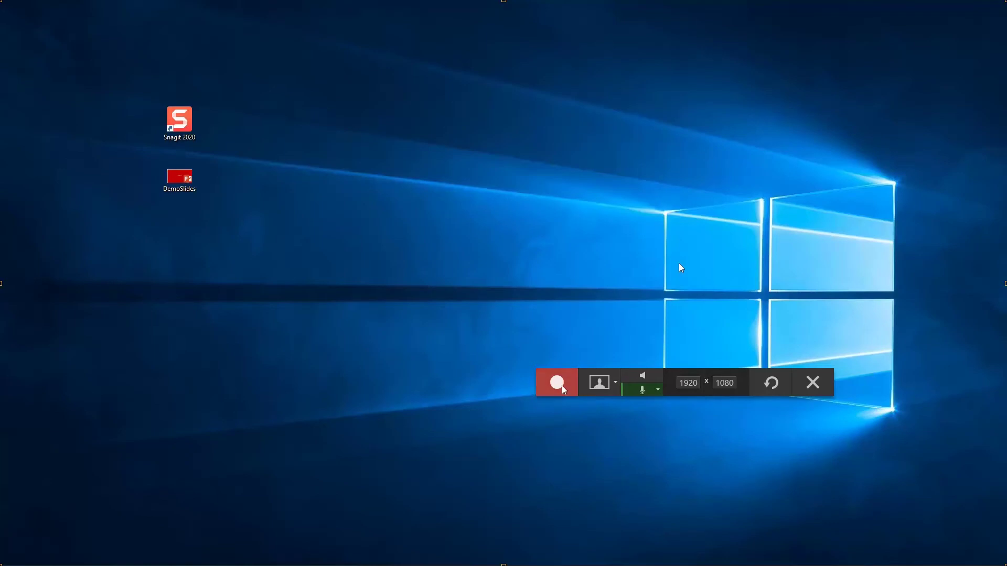
# Start recording and, after the countdown, open DemoSlides from the desktop icon.
pyautogui.click(557, 383)
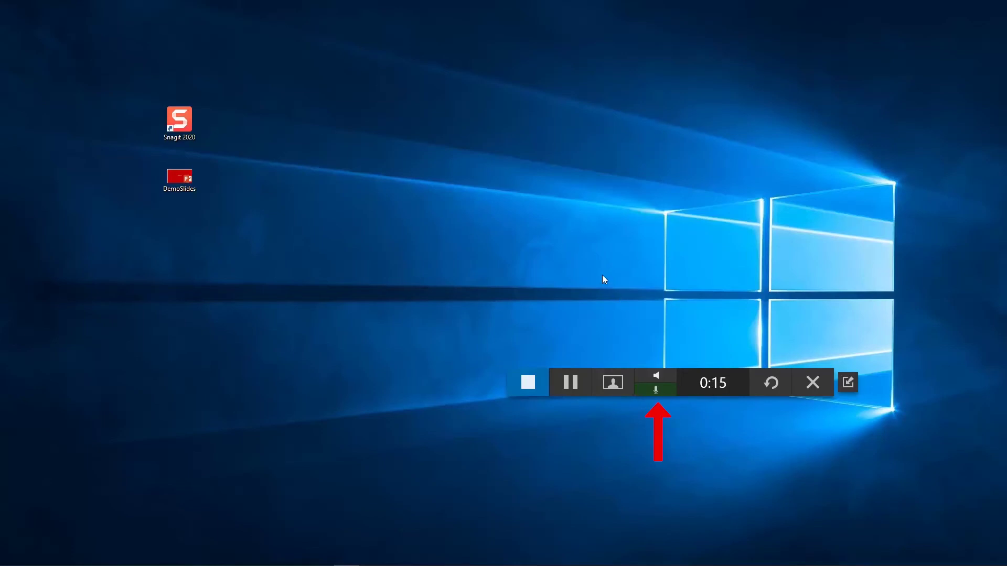
pyautogui.doubleClick(179, 178)
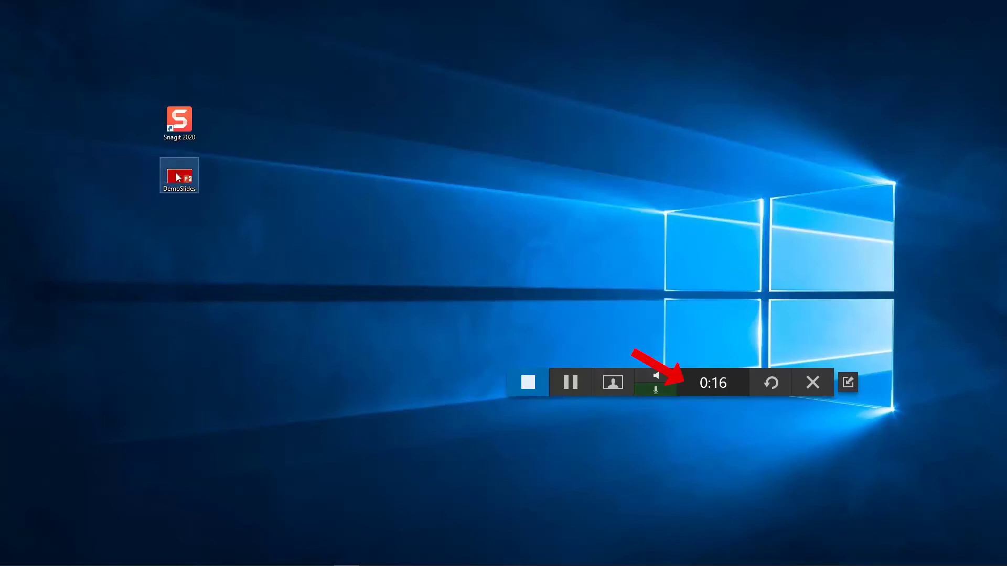
pyautogui.click(479, 219)
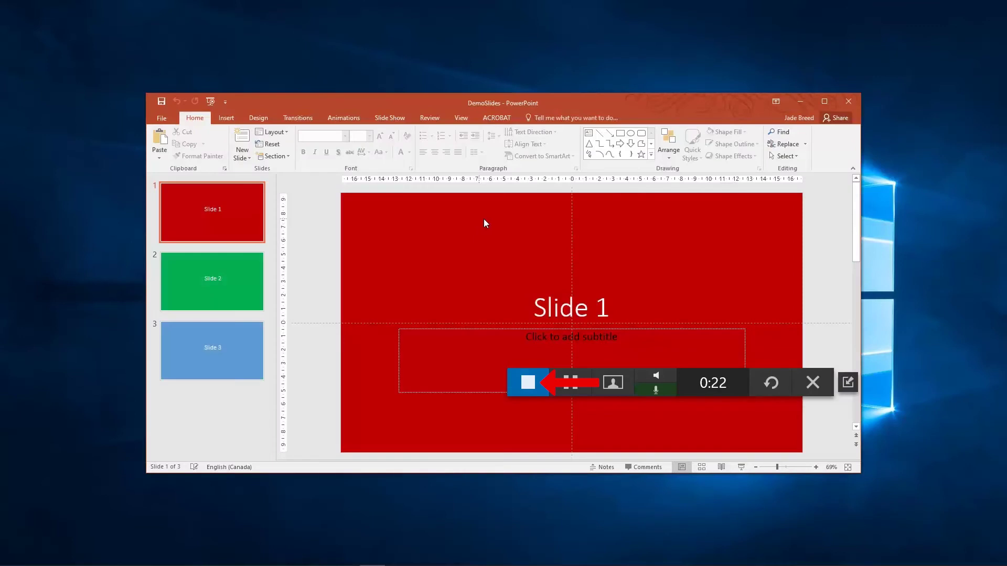
# Maximize PowerPoint, move the recorder bar aside, and run the slide show From Beginning.
pyautogui.click(824, 102)
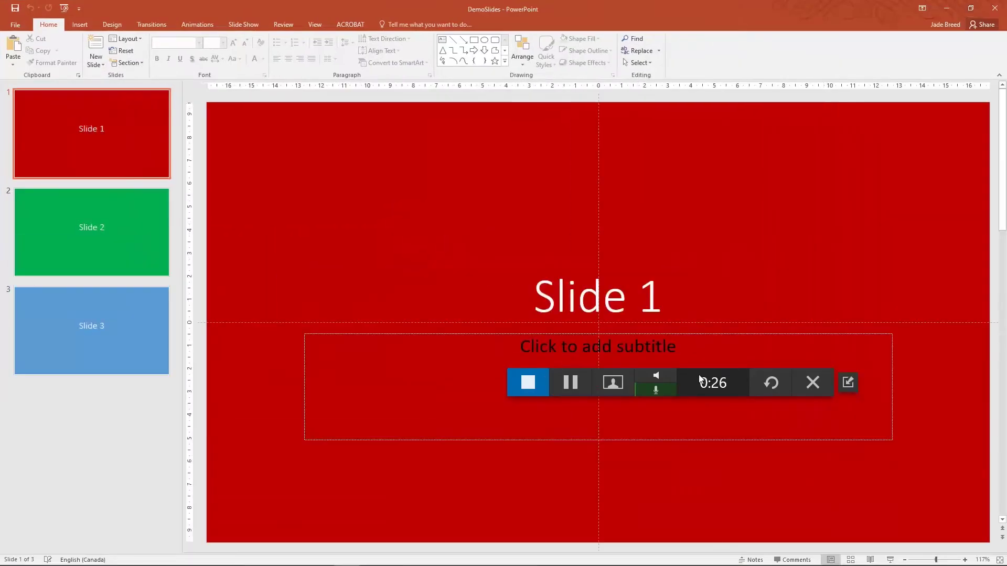
pyautogui.moveTo(703, 383); pyautogui.dragTo(1004, 357)
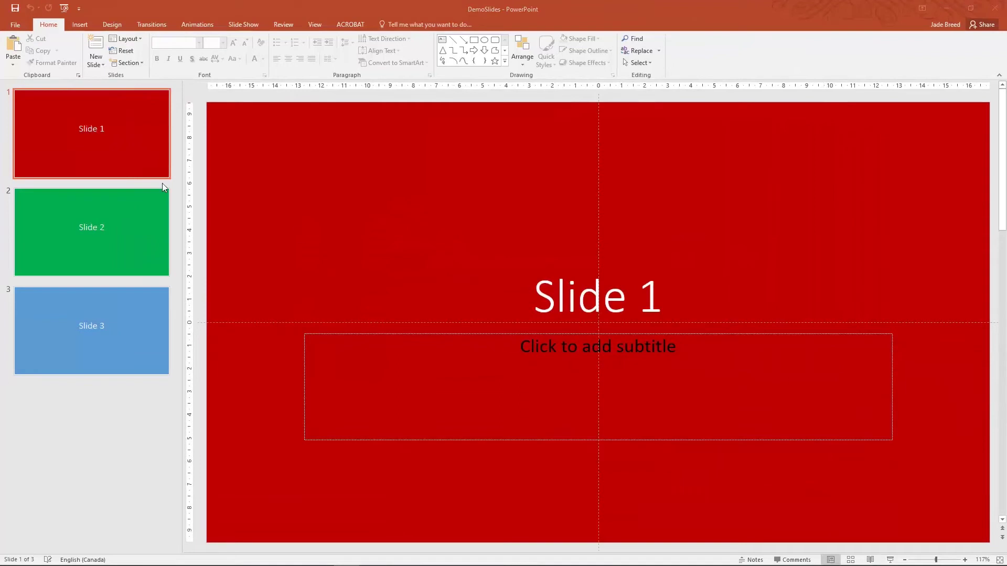
pyautogui.click(143, 5)
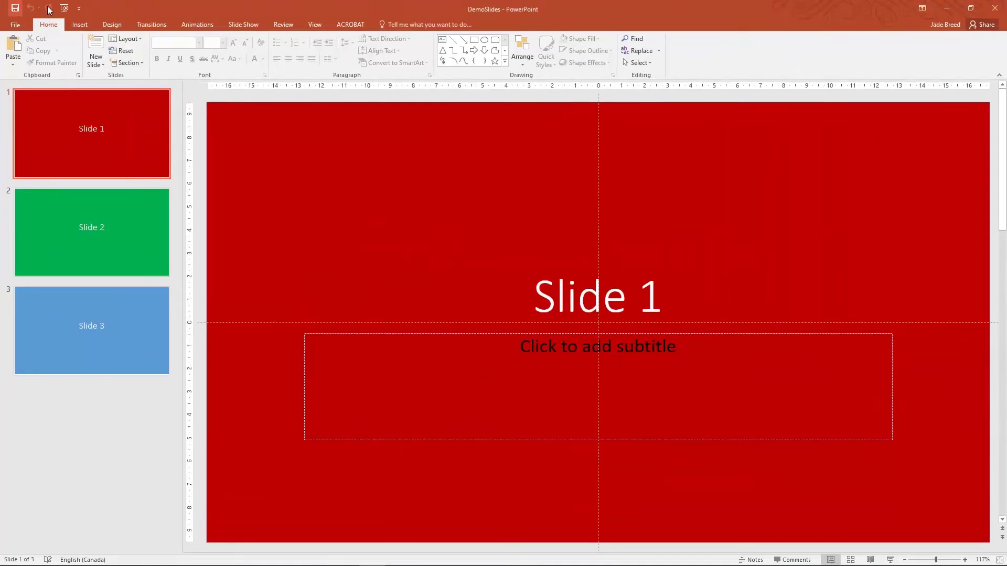
pyautogui.click(241, 24)
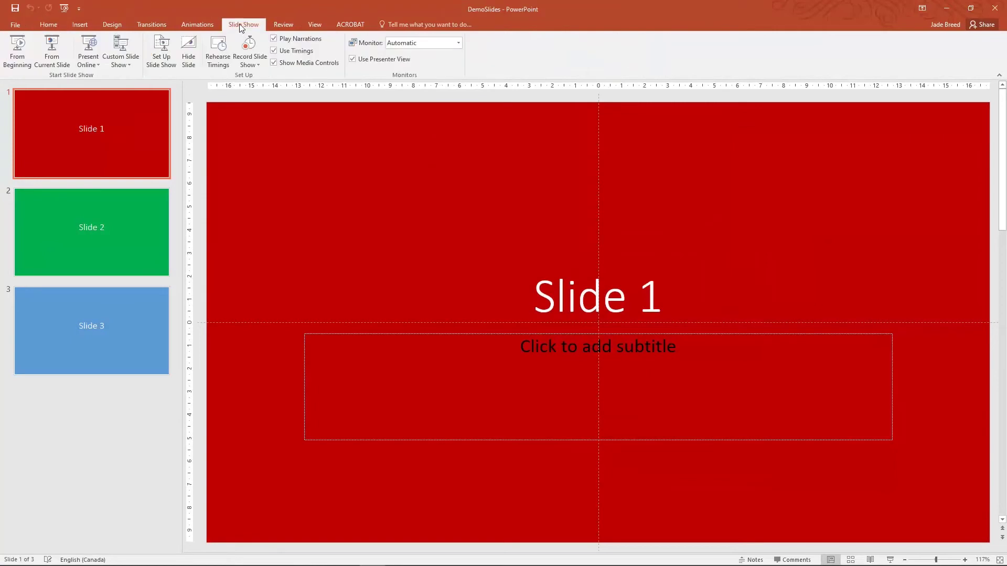
pyautogui.click(17, 51)
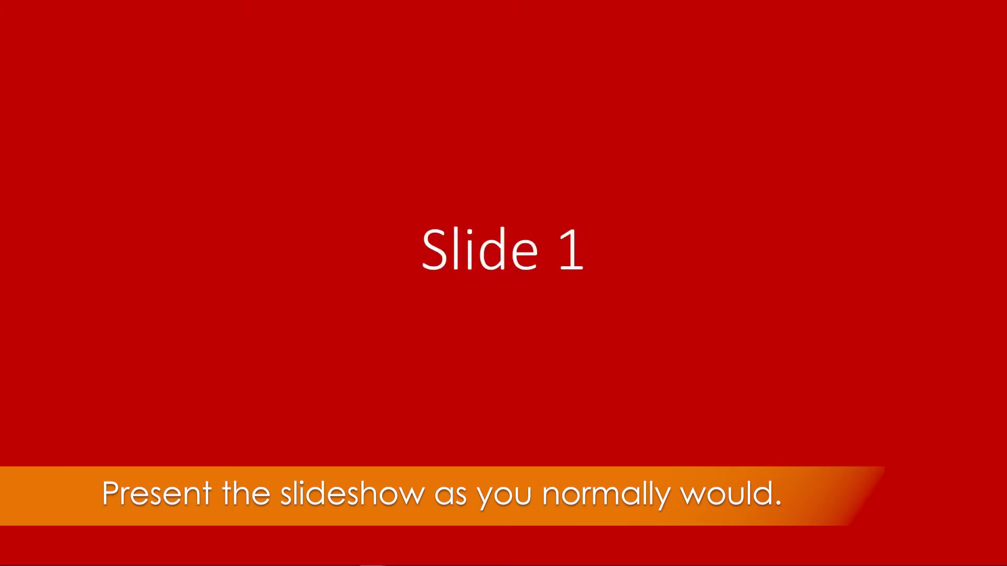
pyautogui.press('Right')
pyautogui.press('Right')
pyautogui.press('Left')
pyautogui.press('Left')
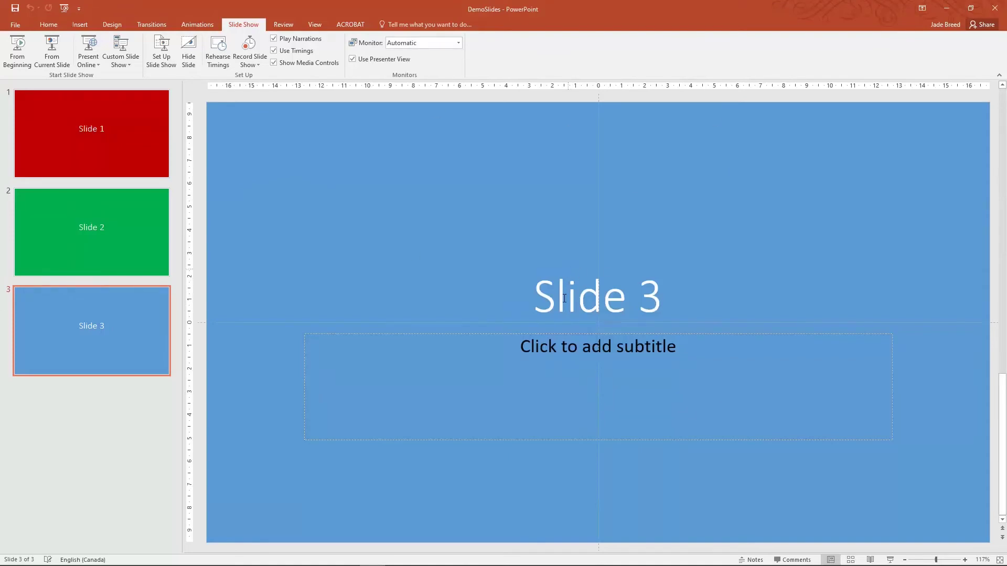
# Step through the slides with the arrow keys, then bring back the recorder toolbar.
pyautogui.hotkey('shift', 'F9')
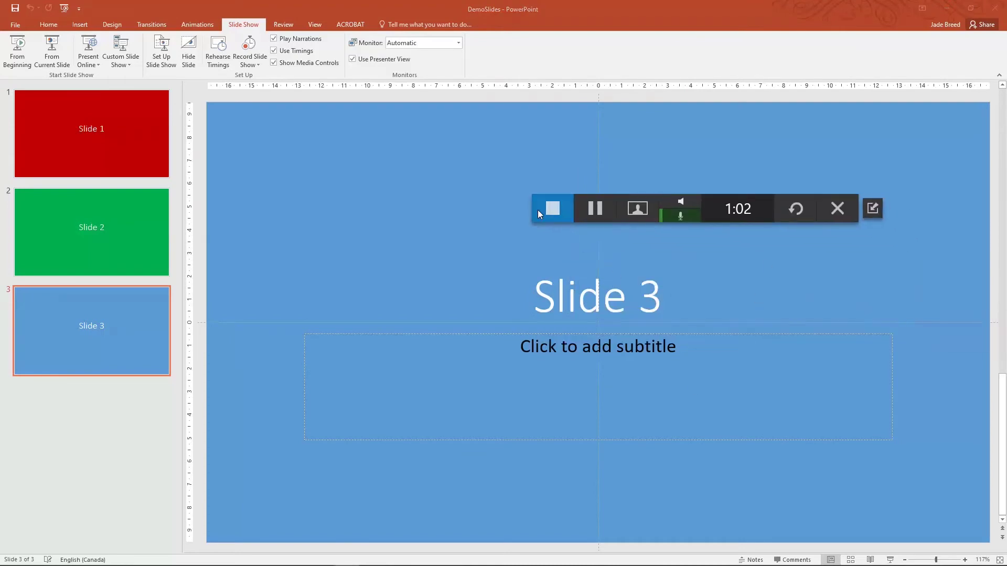
# Stop the recording so the 1:05 capture opens in Snagit Editor.
pyautogui.click(554, 209)
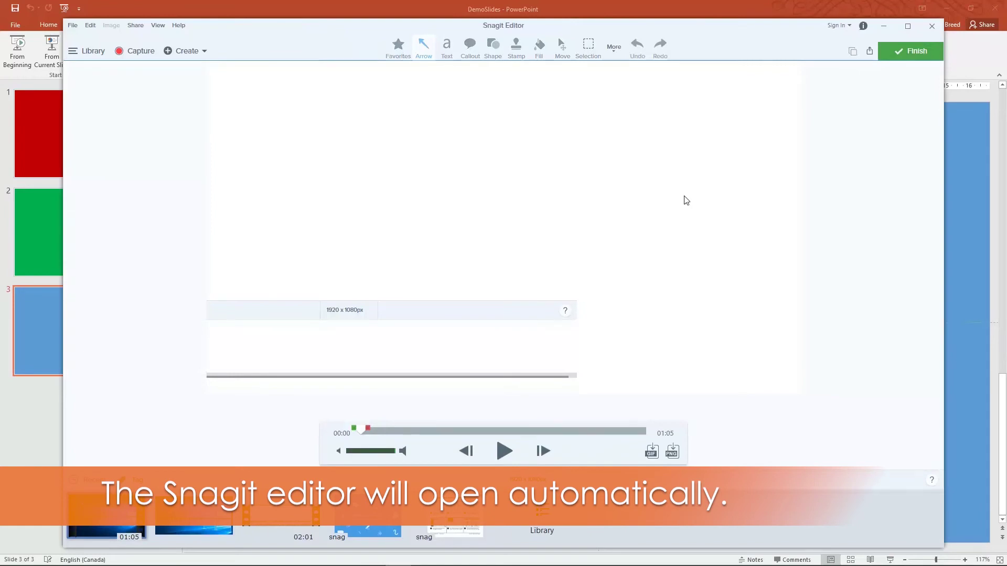
# Play and scrub the capture, mark the opening desktop footage, and cut it to leave 00:28.
pyautogui.click(504, 452)
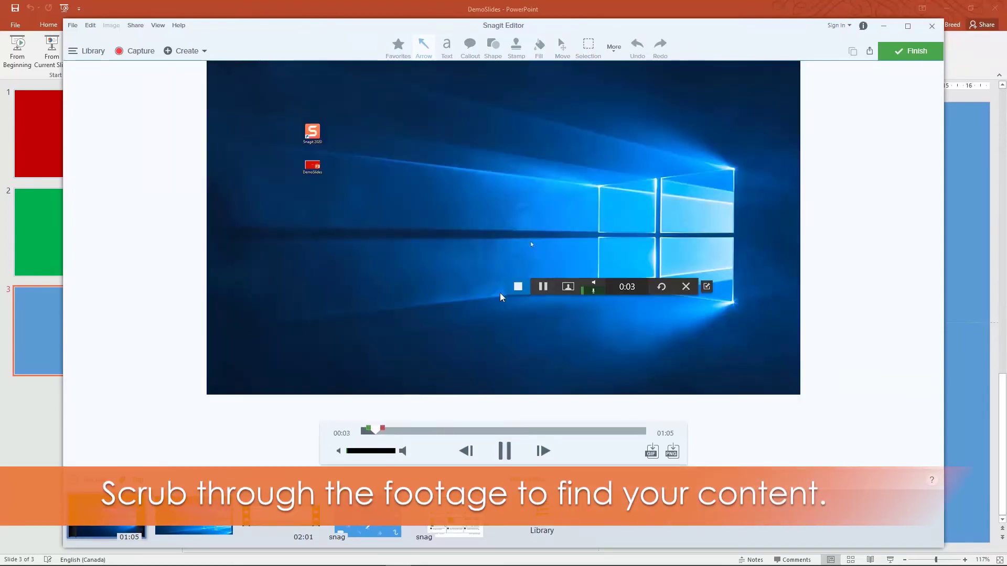
pyautogui.moveTo(374, 429); pyautogui.dragTo(522, 427)
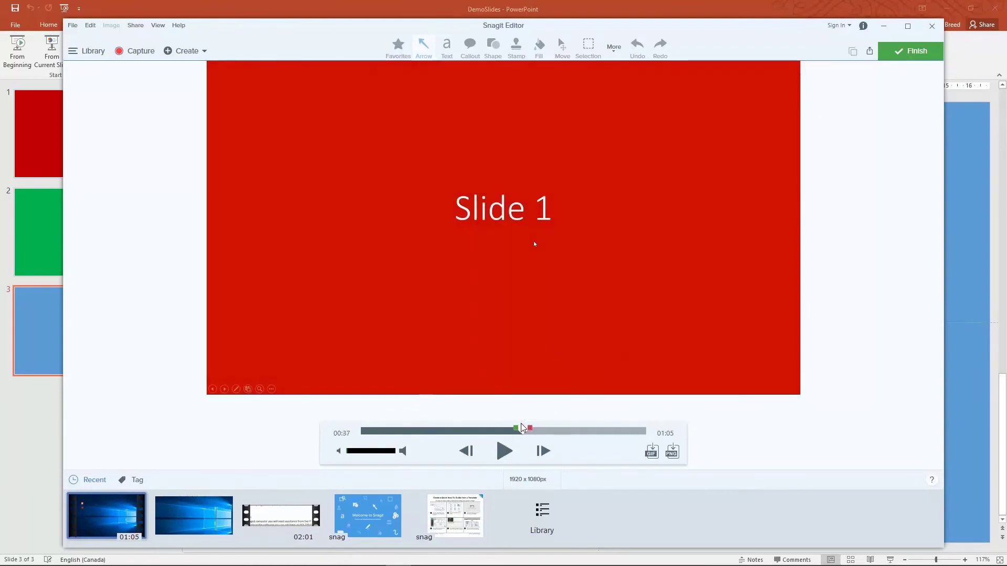
pyautogui.moveTo(524, 429); pyautogui.dragTo(589, 427)
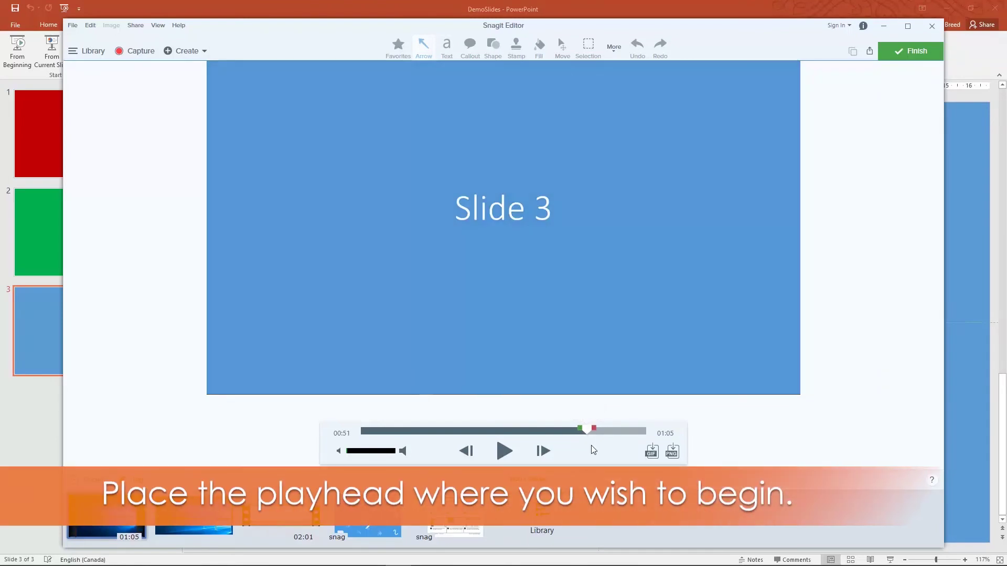
pyautogui.moveTo(588, 430); pyautogui.dragTo(521, 431)
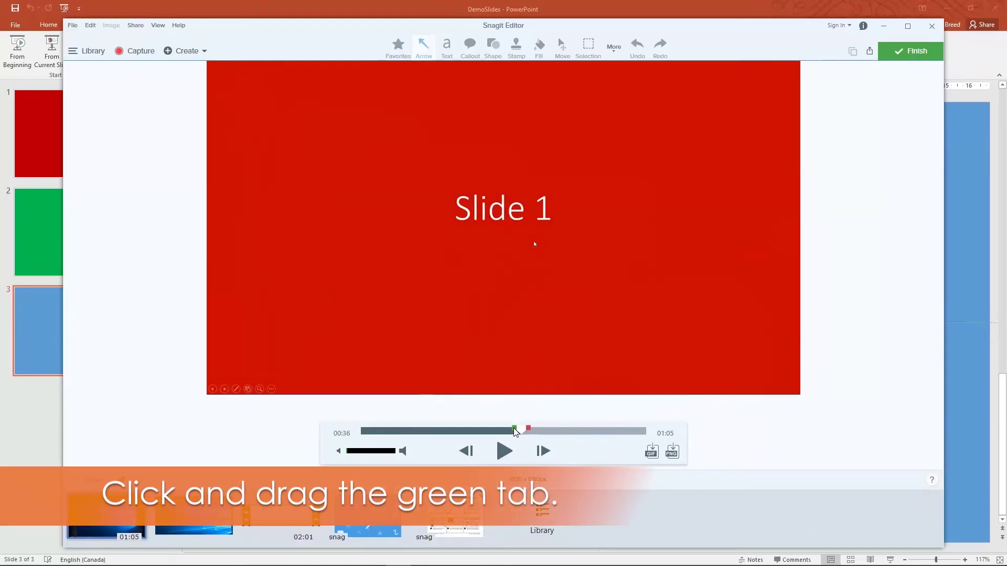
pyautogui.moveTo(516, 432); pyautogui.dragTo(330, 441)
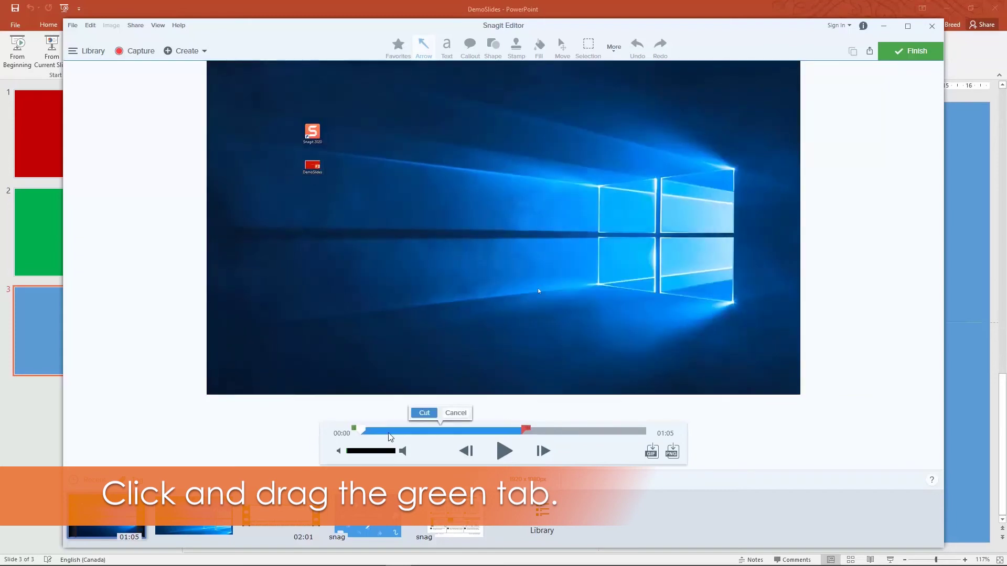
pyautogui.click(425, 414)
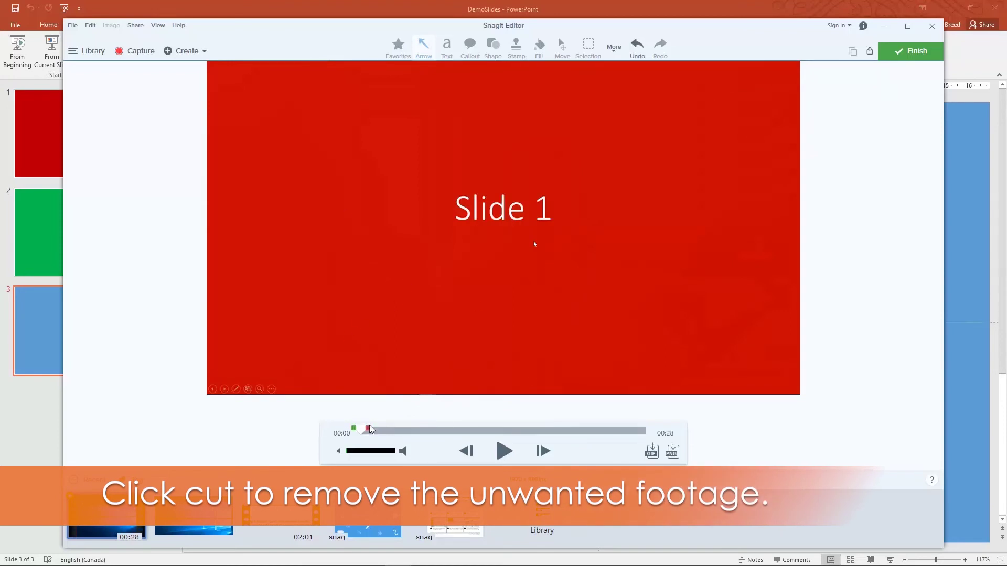
# Select and cut the trailing PowerPoint-window footage, leaving a 00:15 clip through Slide 3.
pyautogui.moveTo(368, 433)
pyautogui.mouseDown()
pyautogui.moveTo(393, 415)
pyautogui.moveTo(522, 410)
pyautogui.moveTo(605, 410)
pyautogui.moveTo(357, 428)
pyautogui.moveTo(648, 430)
pyautogui.moveTo(482, 427)
pyautogui.moveTo(521, 423)
pyautogui.mouseUp()
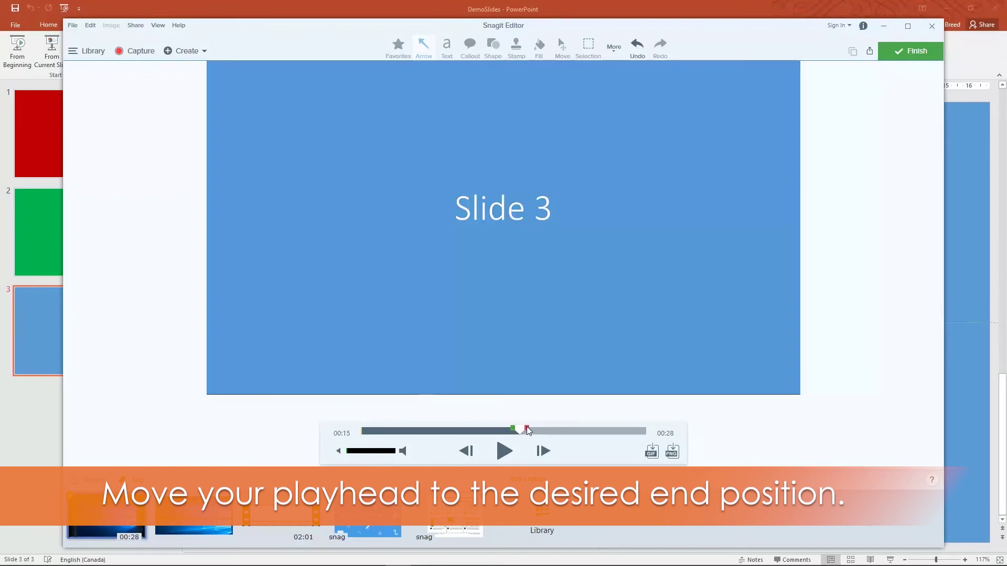
pyautogui.moveTo(527, 429); pyautogui.dragTo(670, 433)
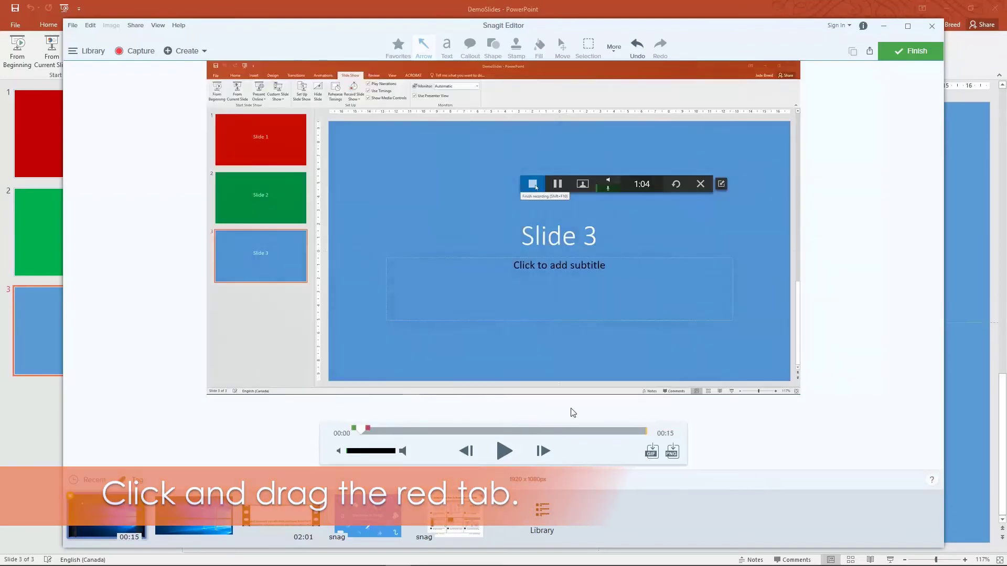
pyautogui.click(569, 414)
pyautogui.moveTo(360, 433); pyautogui.dragTo(349, 414)
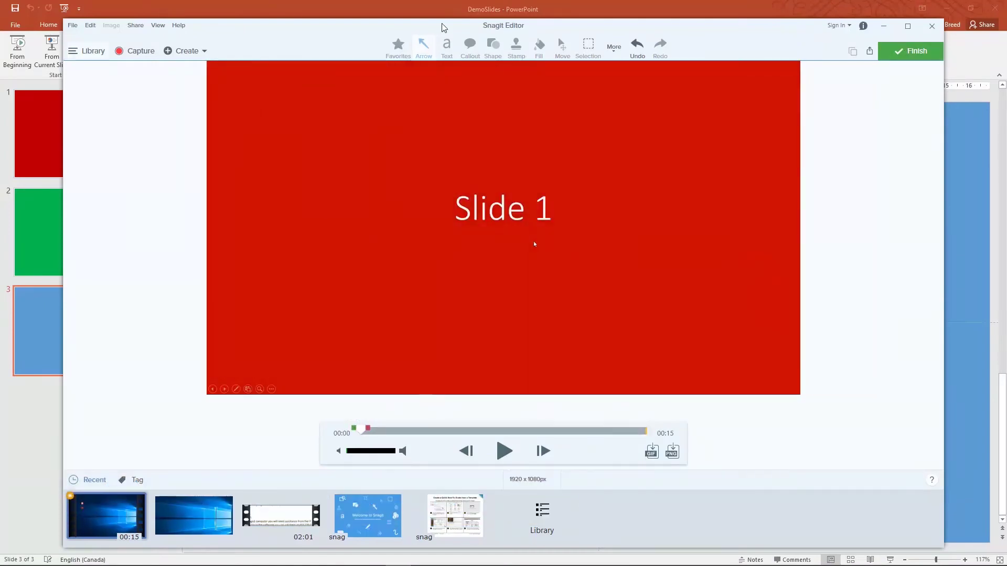
# Finish the clip and save it as the MP4 video testvideo.
pyautogui.click(907, 57)
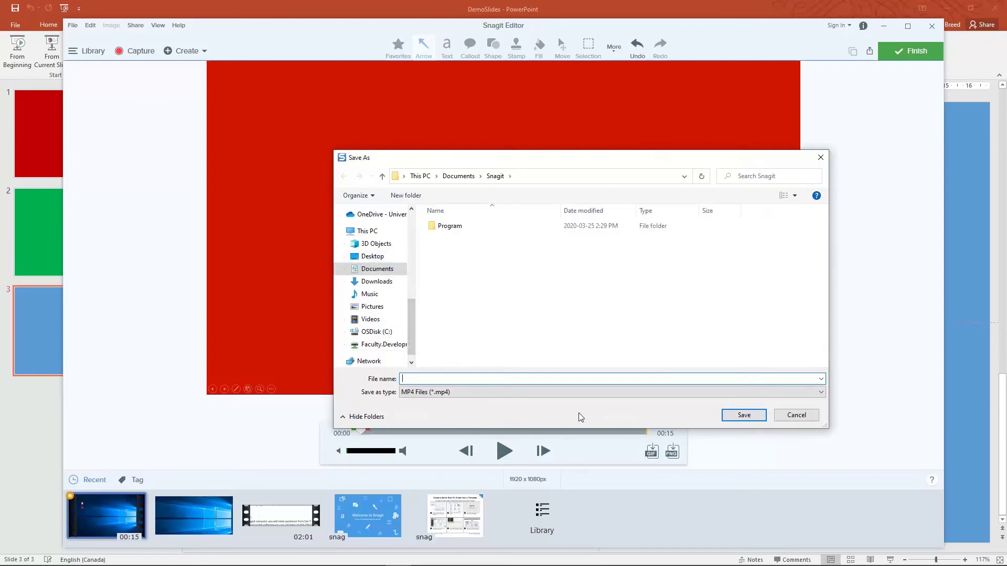
pyautogui.write('testvideo')
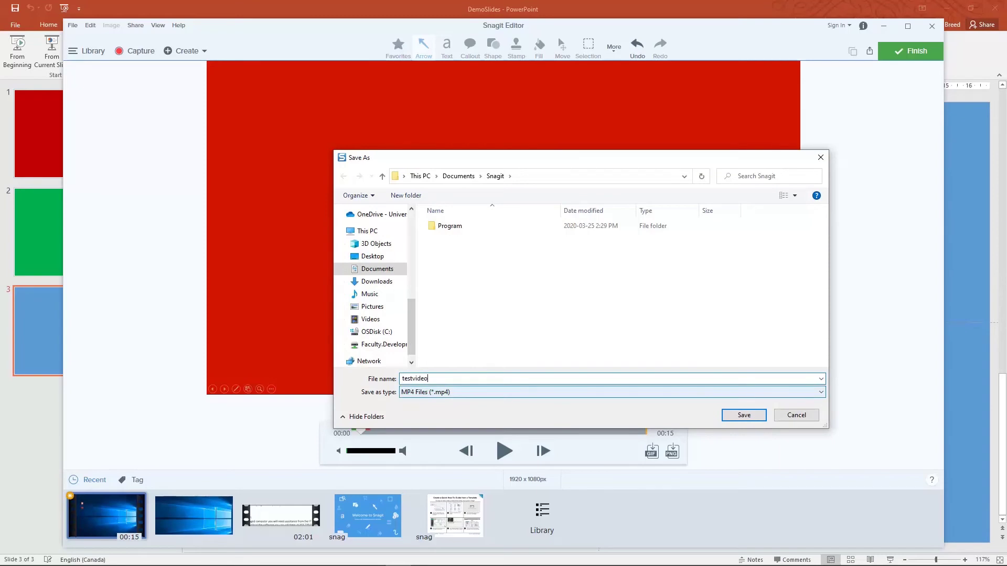
pyautogui.press('Return')
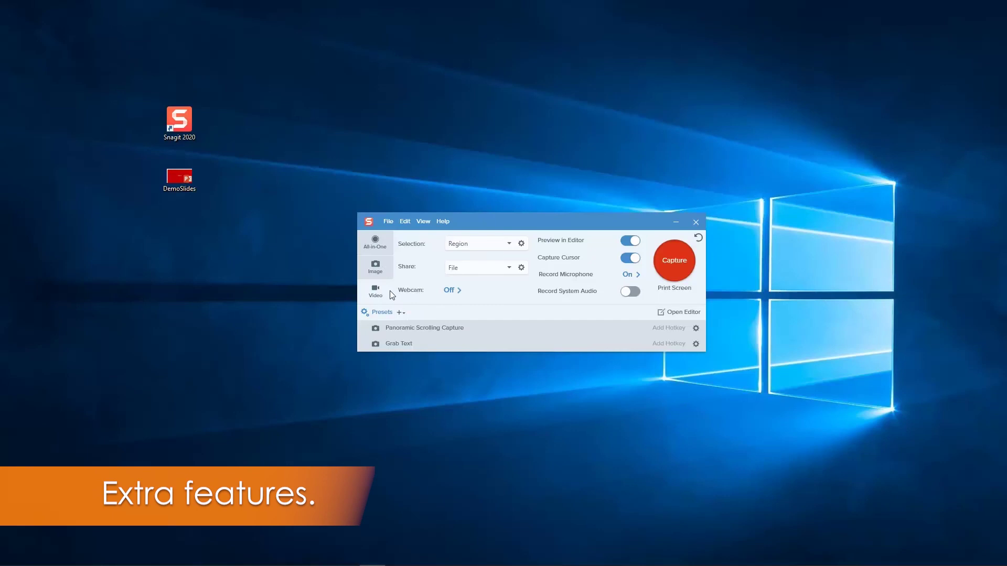
# Capture a 1044 x 503 still image of the top-left desktop area with both shortcuts.
pyautogui.click(375, 267)
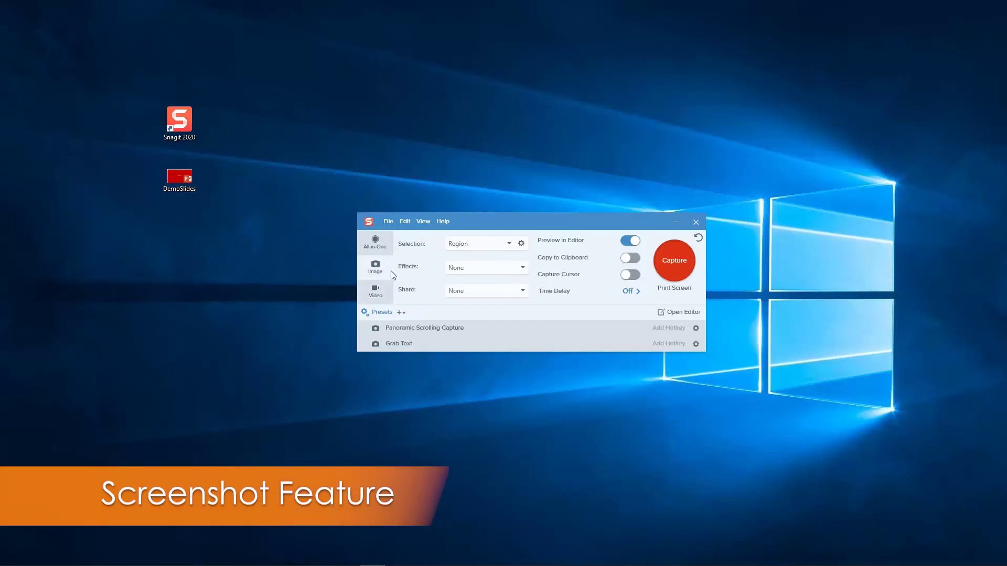
pyautogui.click(676, 262)
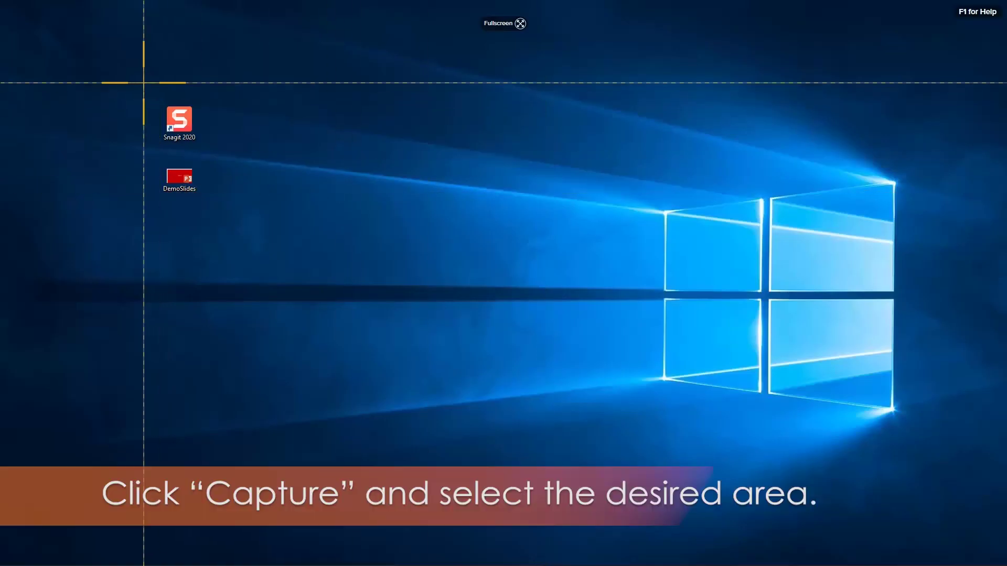
pyautogui.moveTo(143, 83); pyautogui.dragTo(691, 349)
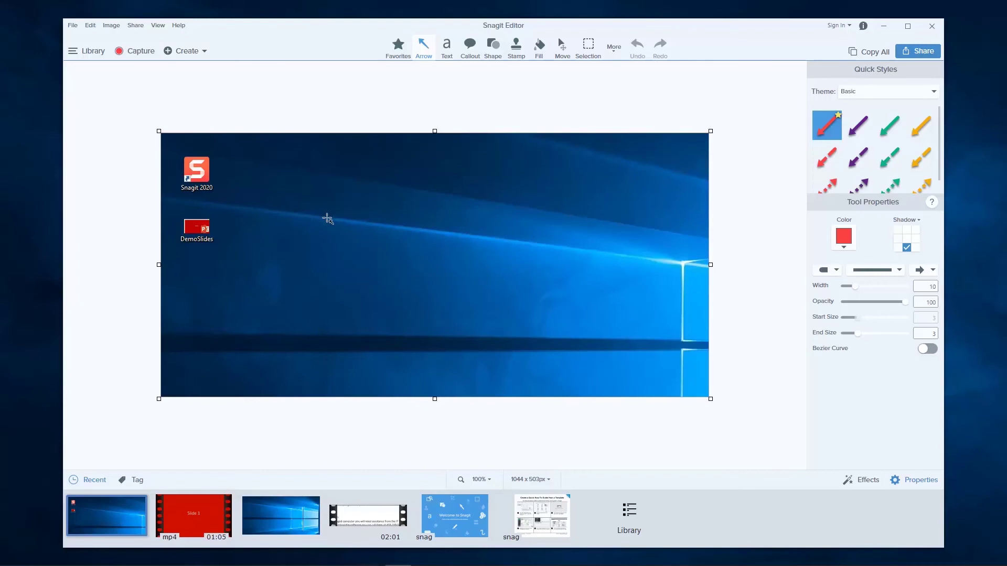
# Choose Video from Images from the Create menu to load the four recent captures.
pyautogui.click(203, 51)
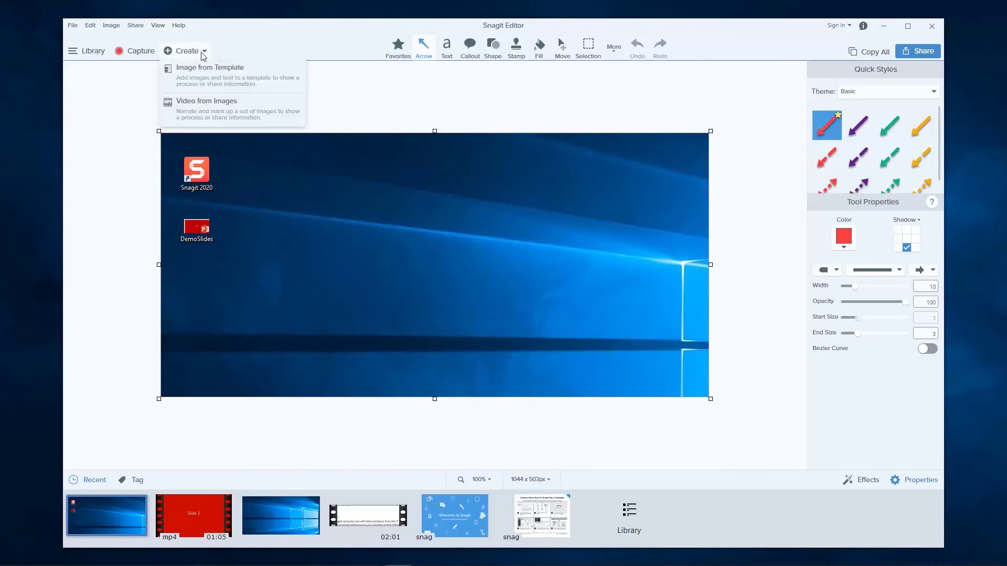
pyautogui.click(221, 108)
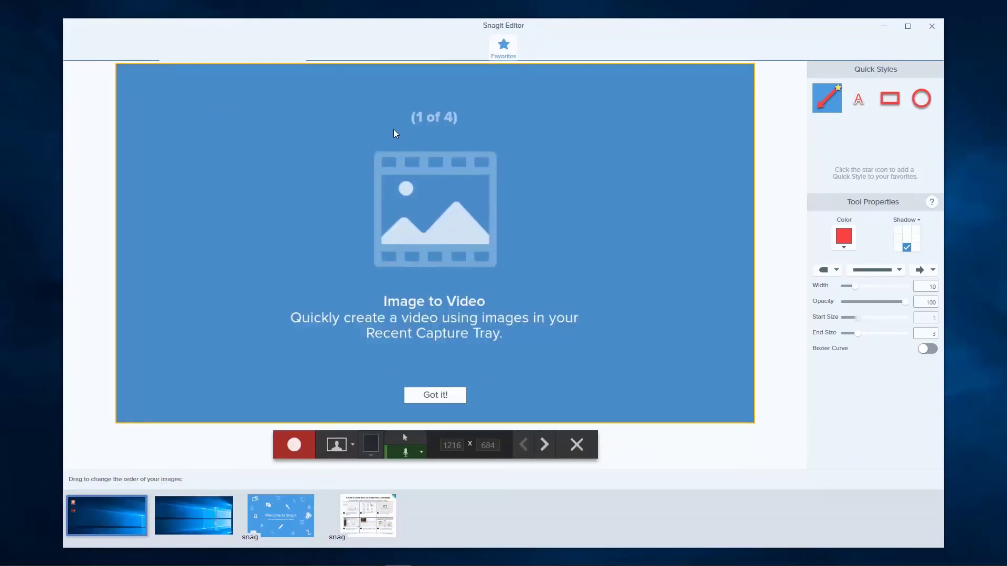
# Dismiss the introduction, then draw a red arrow and a rectangle around the DemoSlides shortcut.
pyautogui.click(445, 394)
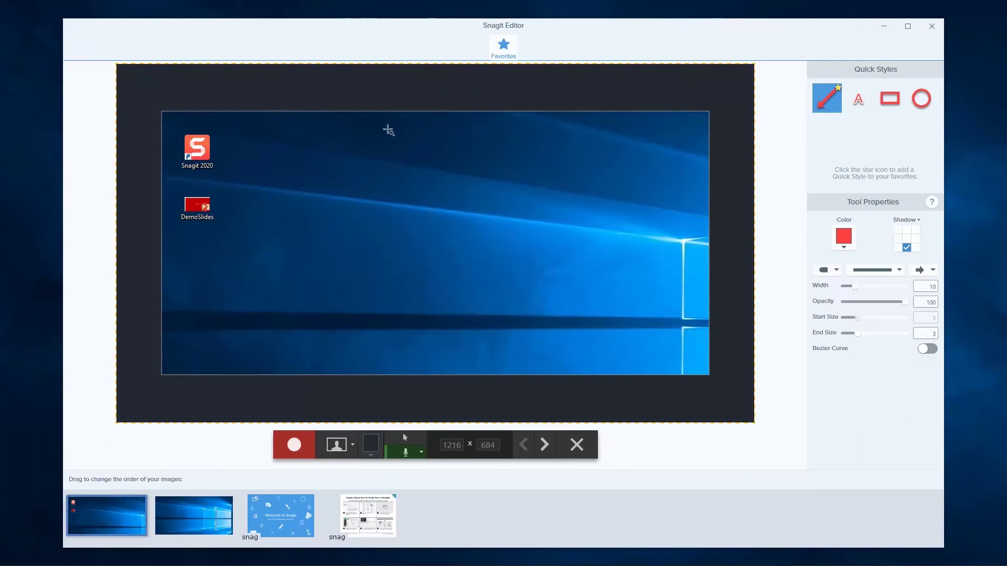
pyautogui.moveTo(548, 193); pyautogui.dragTo(456, 221)
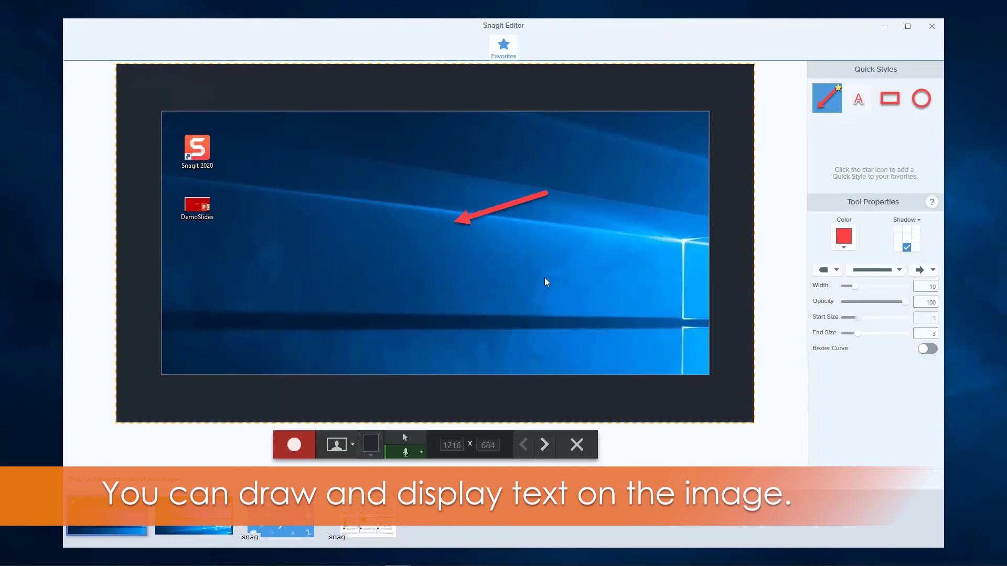
pyautogui.press('t')
pyautogui.press('r')
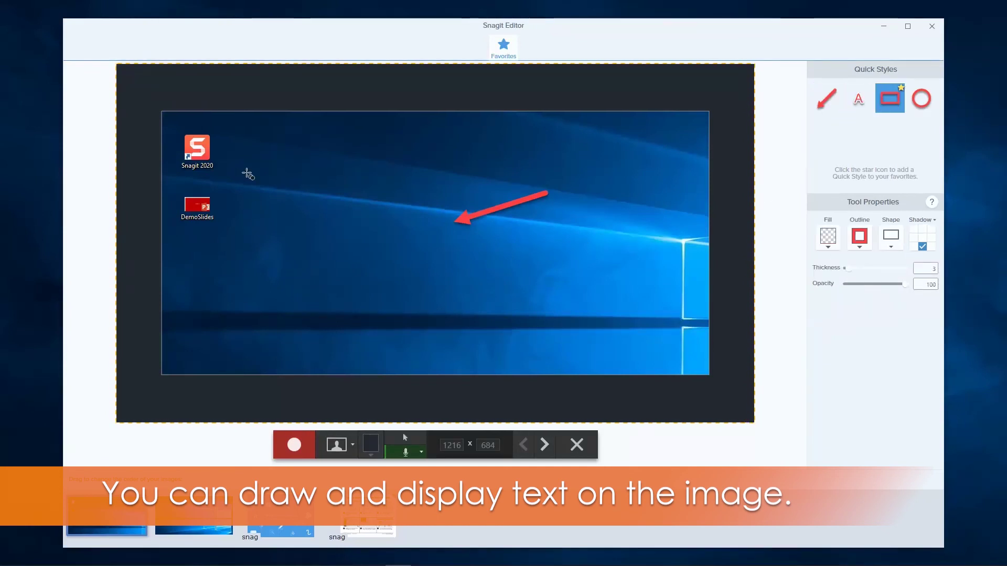
pyautogui.moveTo(186, 181); pyautogui.dragTo(291, 288)
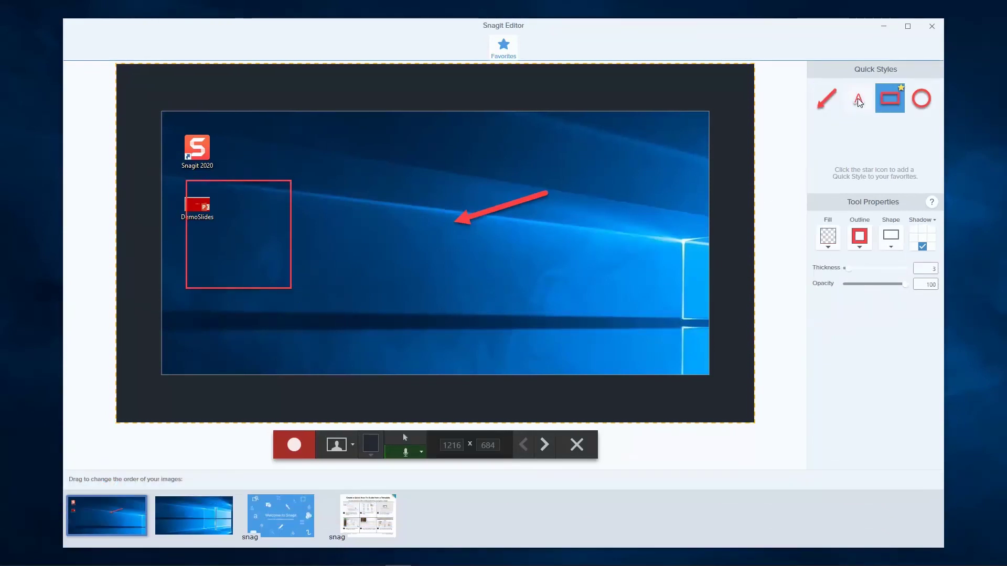
# Add a text annotation reading 'Test' below the arrow.
pyautogui.click(859, 103)
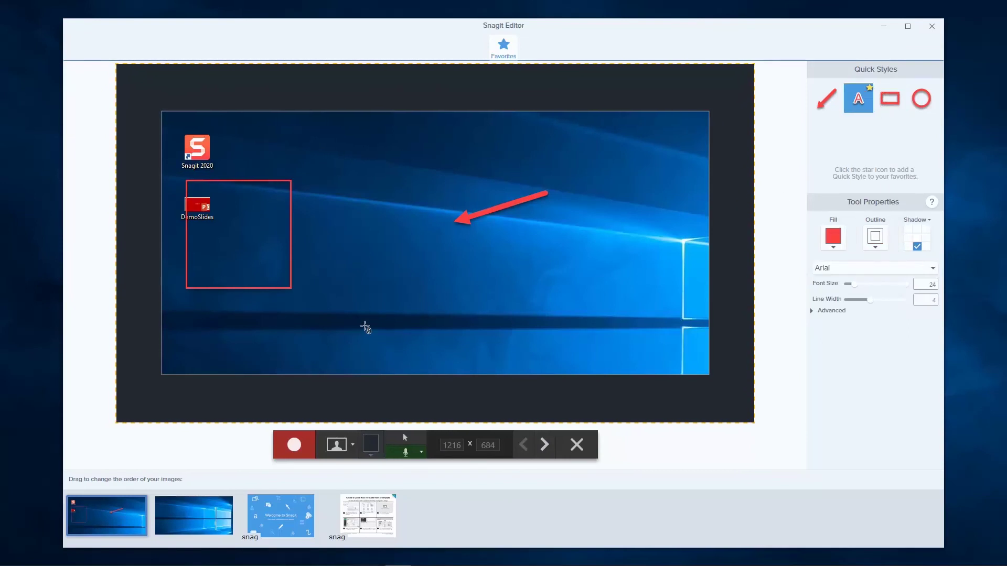
pyautogui.moveTo(350, 278); pyautogui.dragTo(483, 348)
pyautogui.write('Test')
pyautogui.press('Escape')
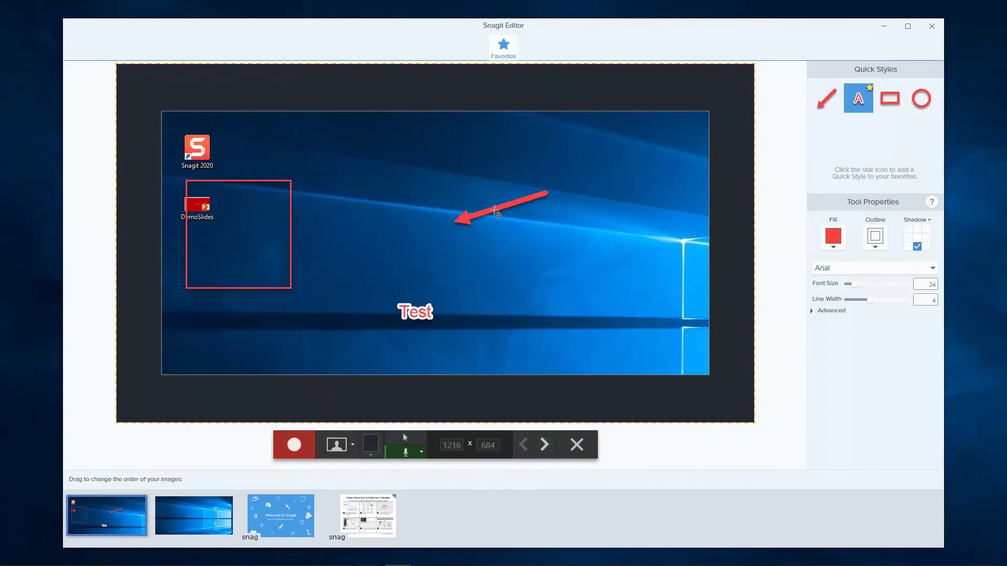
# Select all the practice annotations and delete them.
pyautogui.click(831, 103)
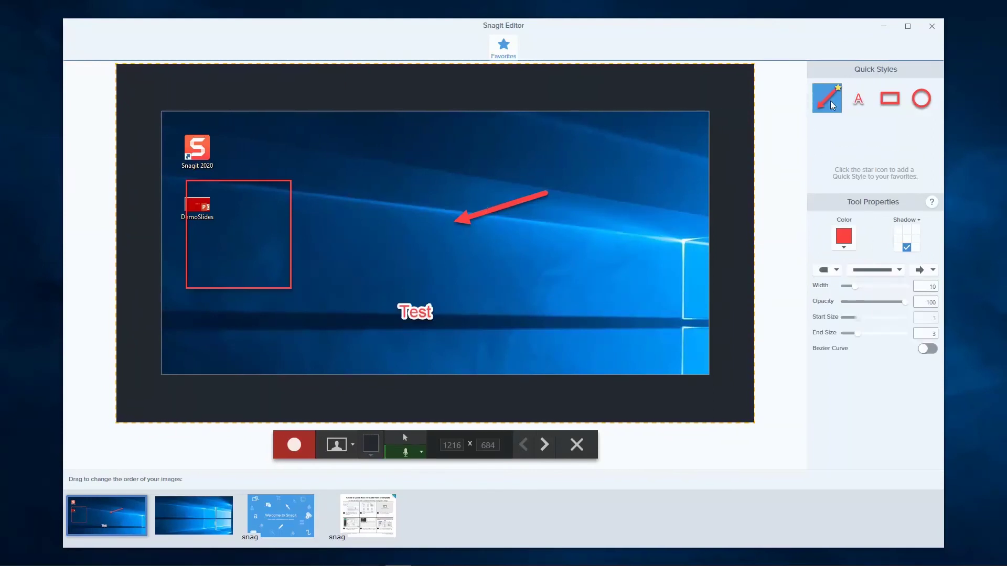
pyautogui.hotkey('ctrl', 'a')
pyautogui.press('Delete')
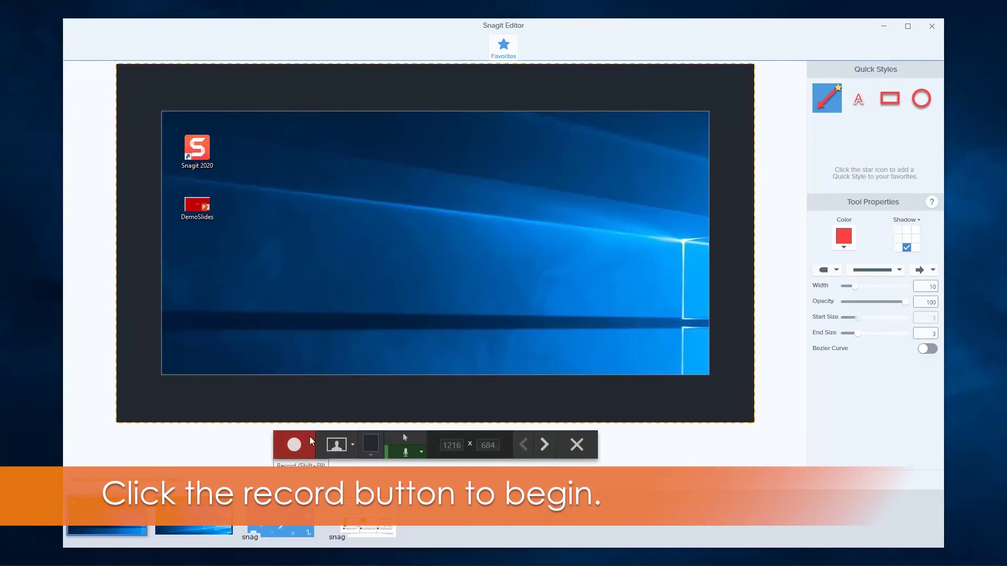
# Start recording the desktop image video with the red Record button.
pyautogui.click(311, 440)
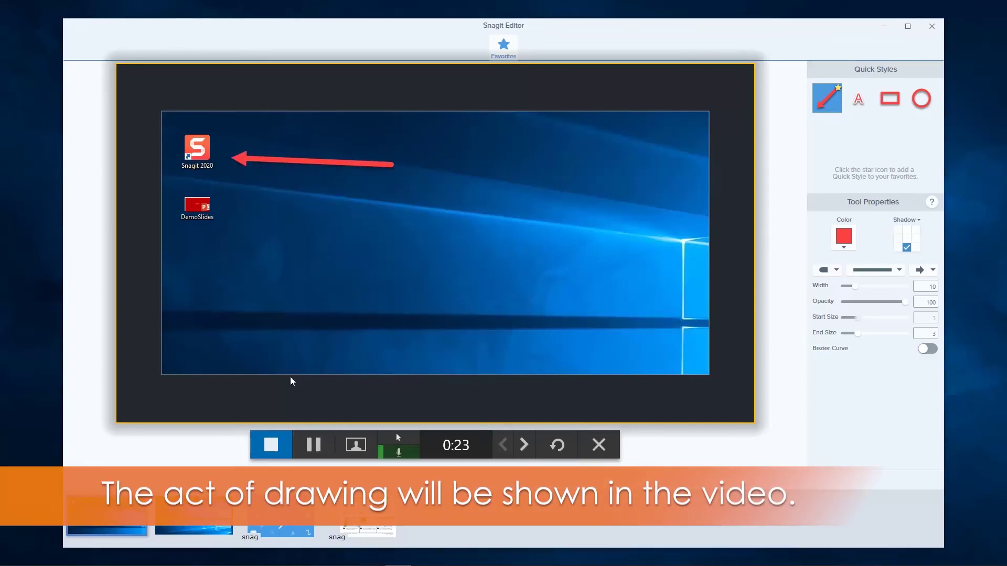
# Stop the recording, scrub back, raise the volume, then play and pause the 00:25 video.
pyautogui.click(274, 449)
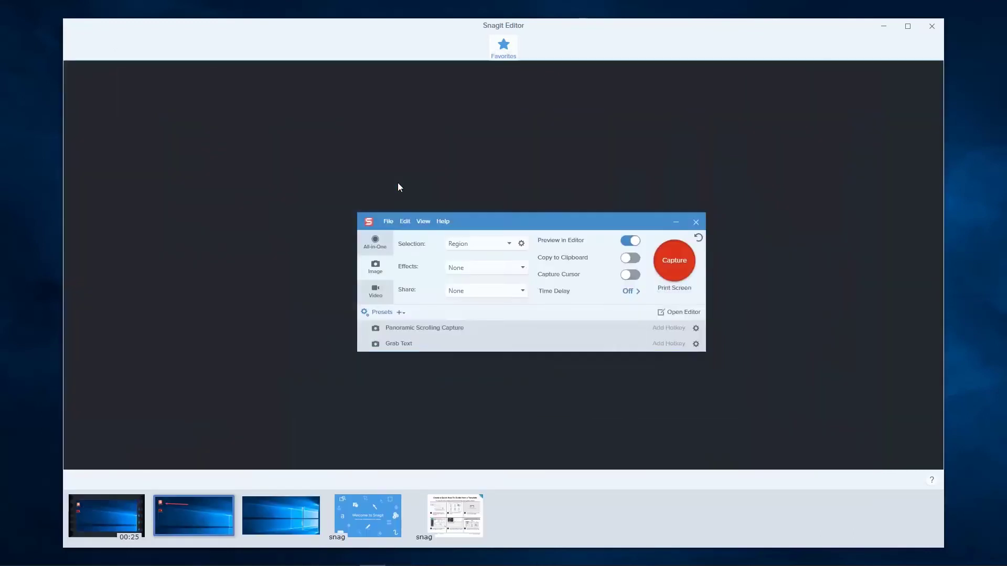
pyautogui.click(578, 433)
pyautogui.moveTo(578, 433); pyautogui.dragTo(522, 448)
pyautogui.moveTo(354, 452); pyautogui.dragTo(387, 452)
pyautogui.click(506, 455)
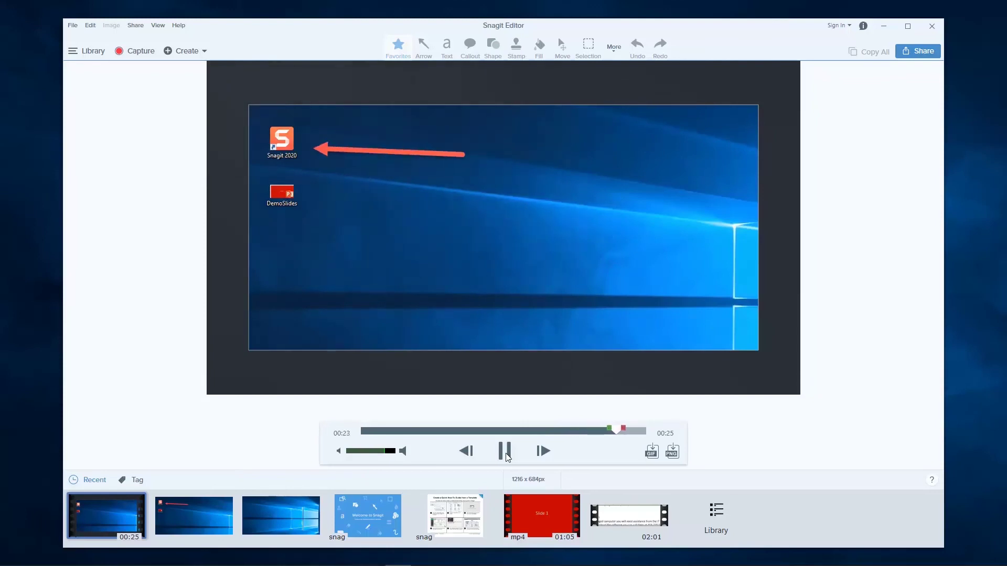
pyautogui.click(507, 454)
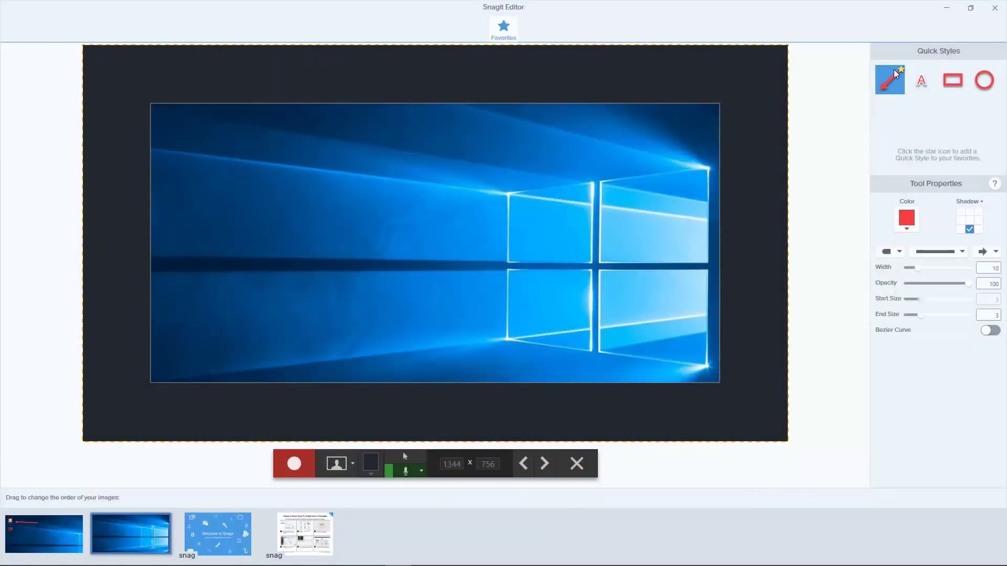
# Add the red text 'Slide 1 content' to the wallpaper image and shift it up and left.
pyautogui.click(916, 81)
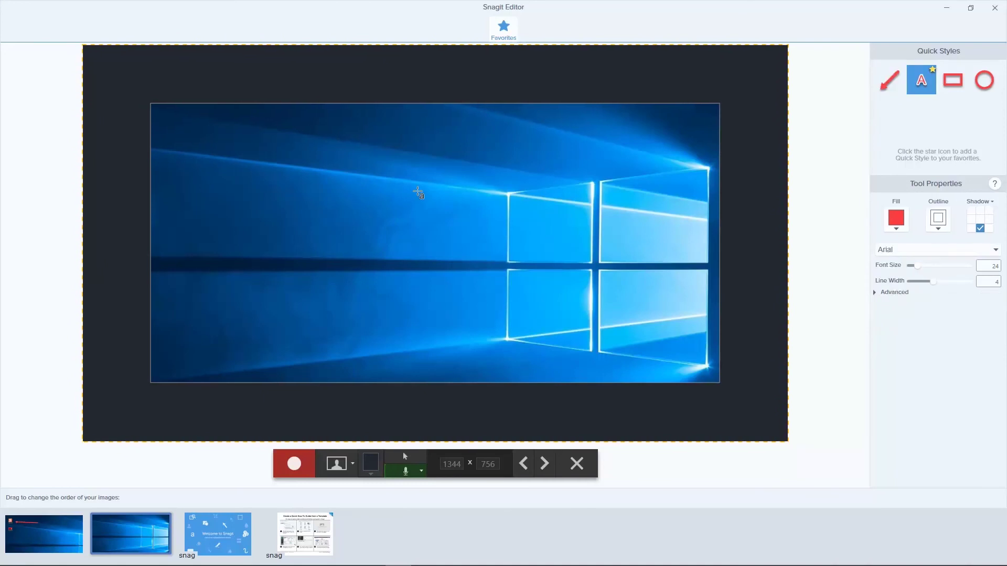
pyautogui.moveTo(377, 184); pyautogui.dragTo(625, 331)
pyautogui.write('Slide 1')
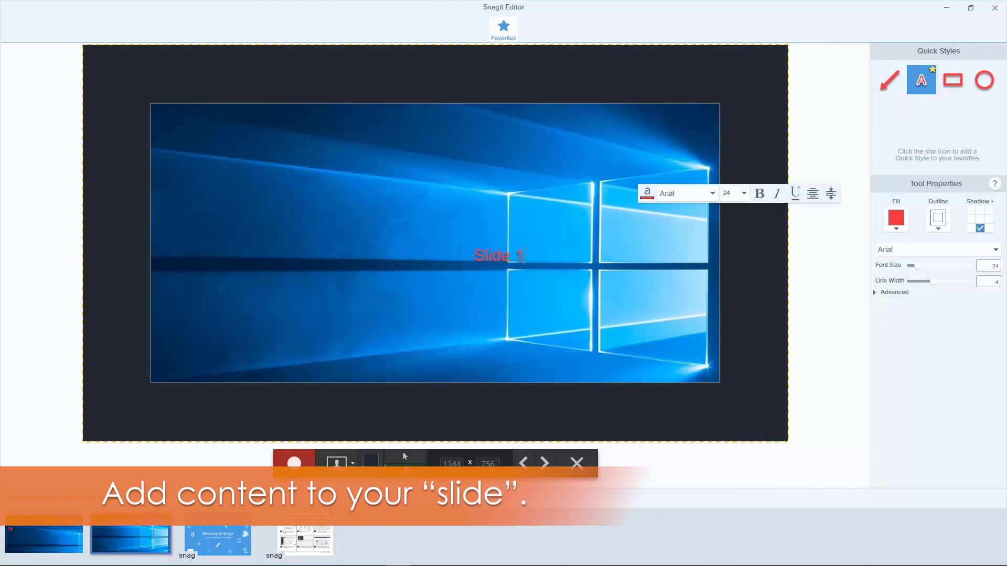
pyautogui.write(' content')
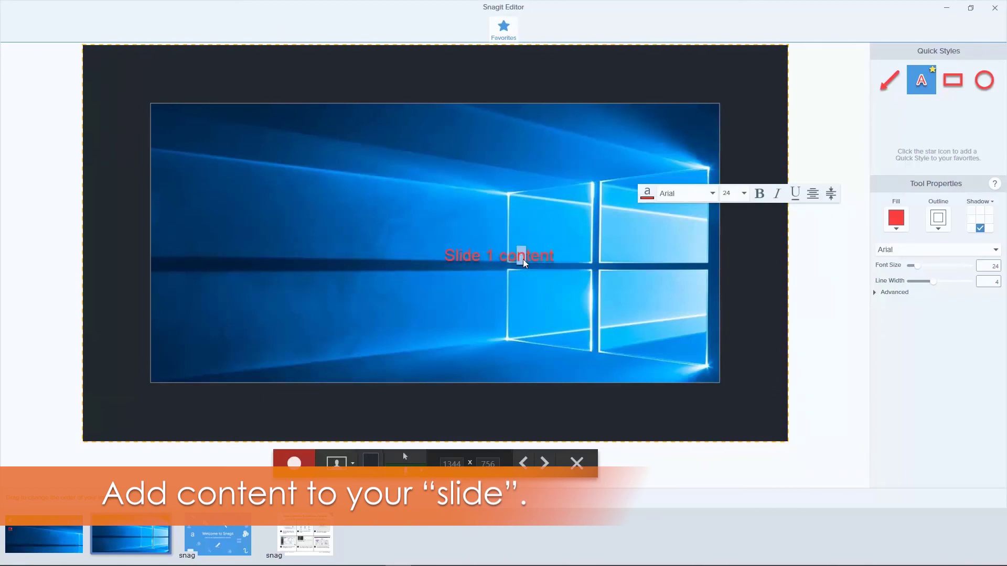
pyautogui.moveTo(543, 268); pyautogui.dragTo(450, 229)
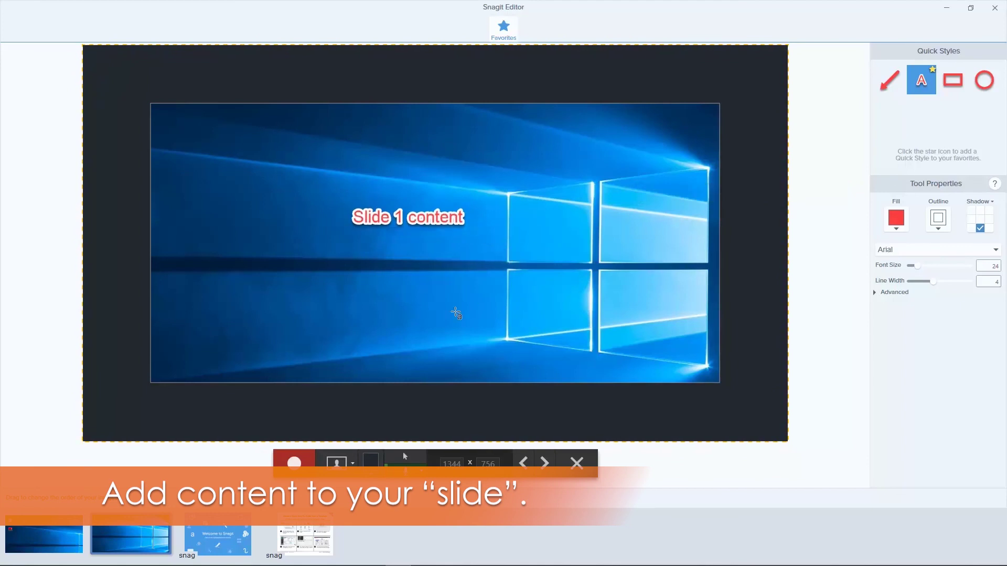
pyautogui.click(439, 216)
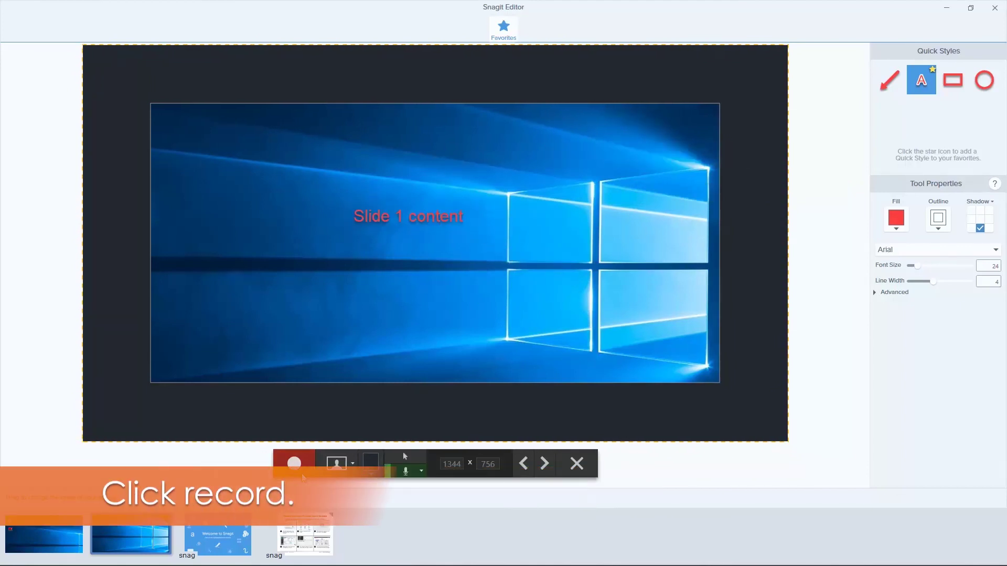
# Record the first slide, drawing a red down-left arrow, then pause with Shift+F9.
pyautogui.click(301, 473)
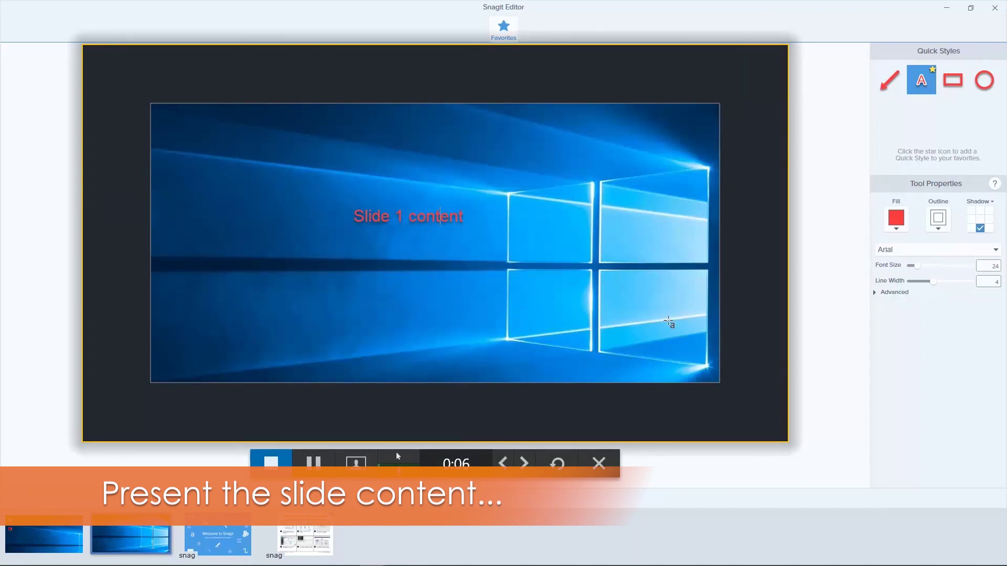
pyautogui.click(891, 83)
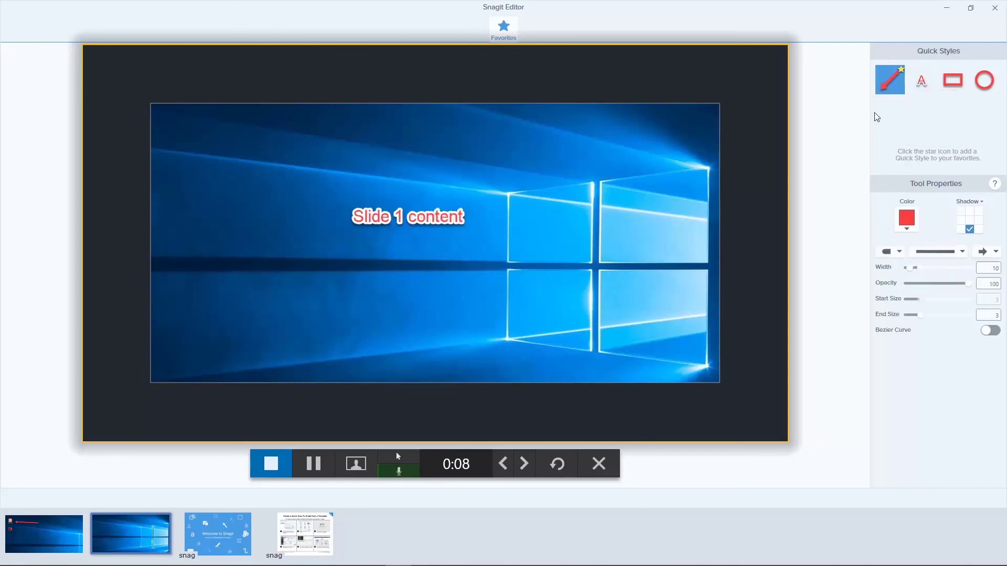
pyautogui.moveTo(519, 258); pyautogui.dragTo(370, 306)
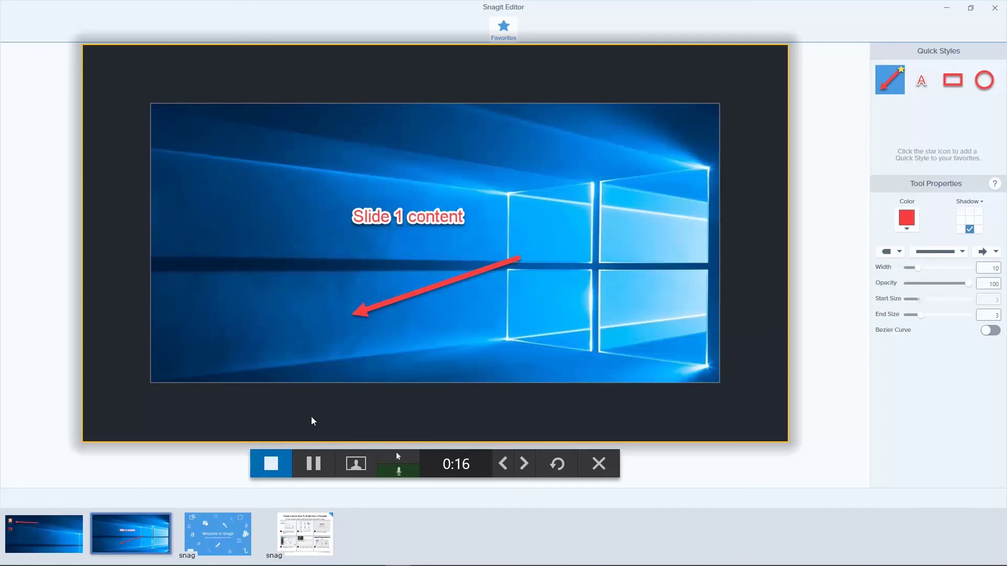
pyautogui.hotkey('shift', 'F9')
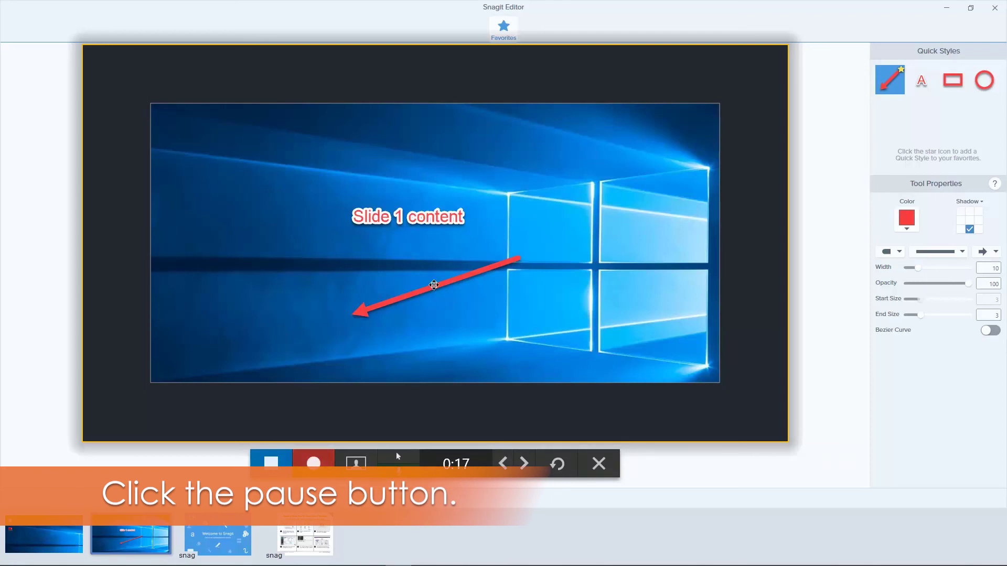
# Undo the arrow, change the caption to 'Slide 2 content', and draw a red ellipse over the lower-left pane.
pyautogui.hotkey('ctrl', 'z')
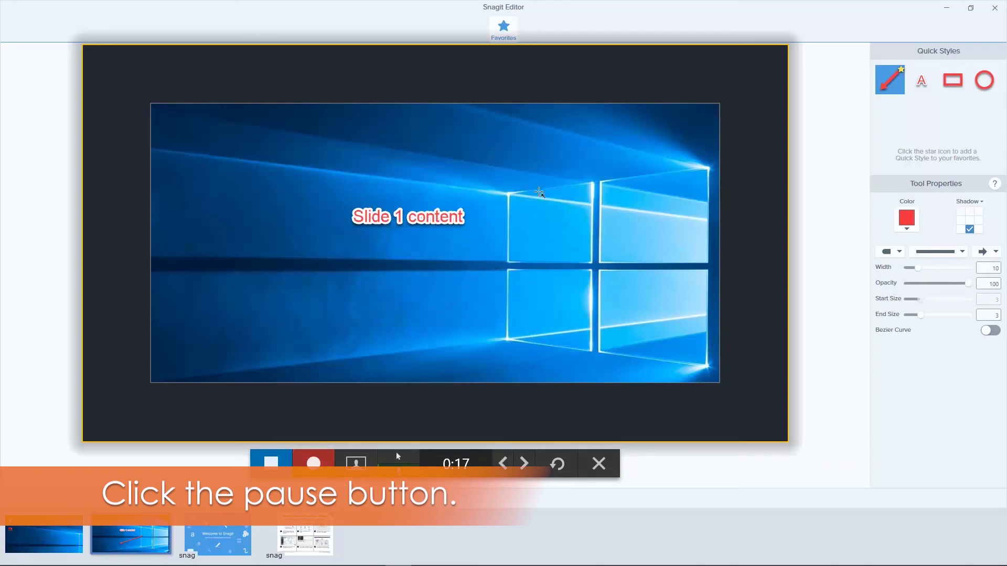
pyautogui.click(922, 80)
pyautogui.click(416, 216)
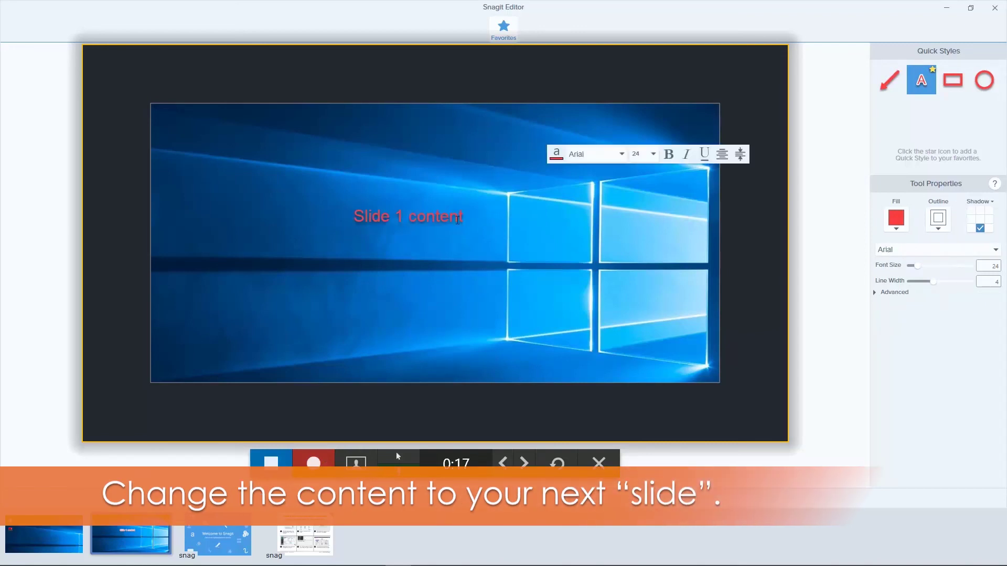
pyautogui.moveTo(463, 218); pyautogui.dragTo(322, 225)
pyautogui.write('Slide 2')
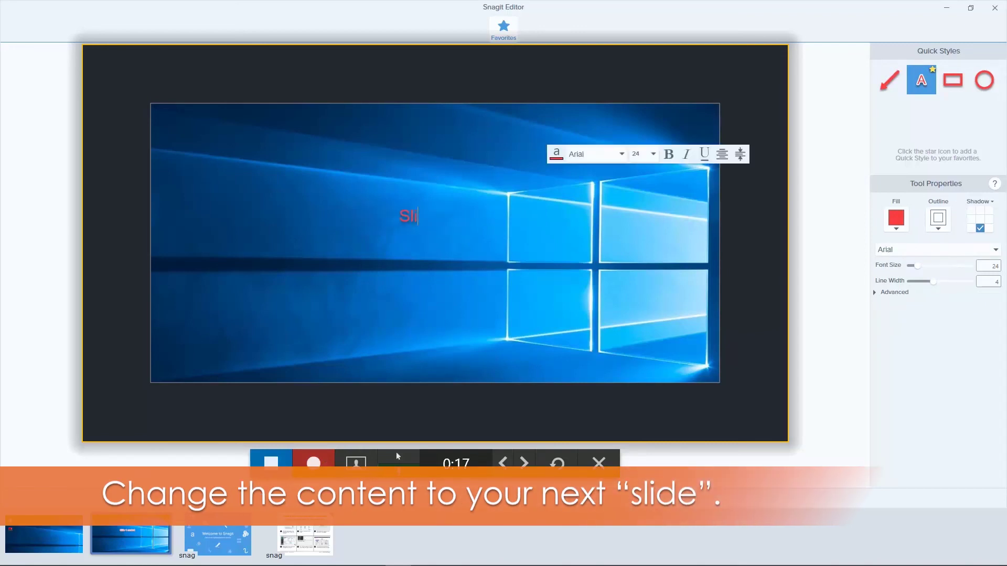
pyautogui.write(' content')
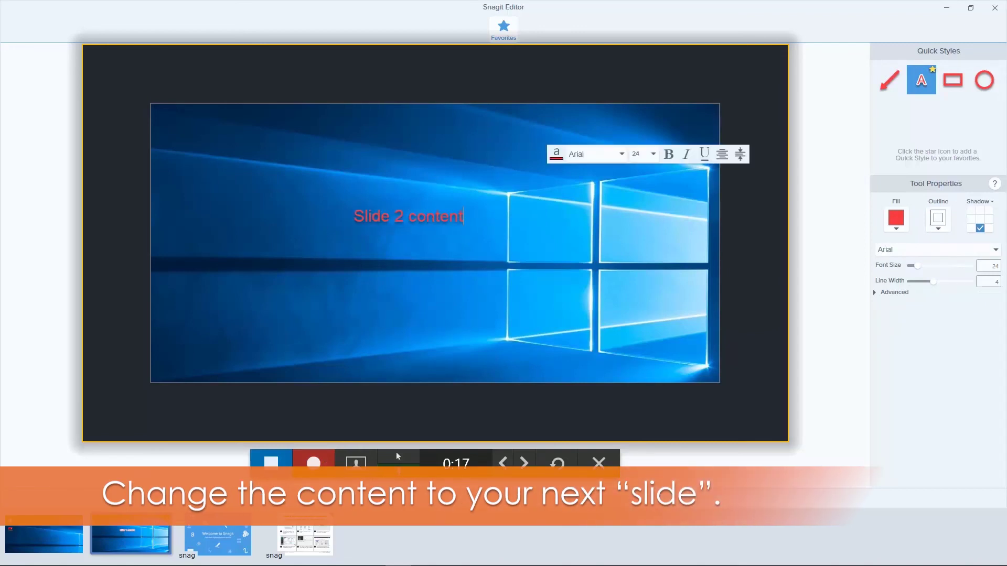
pyautogui.click(985, 82)
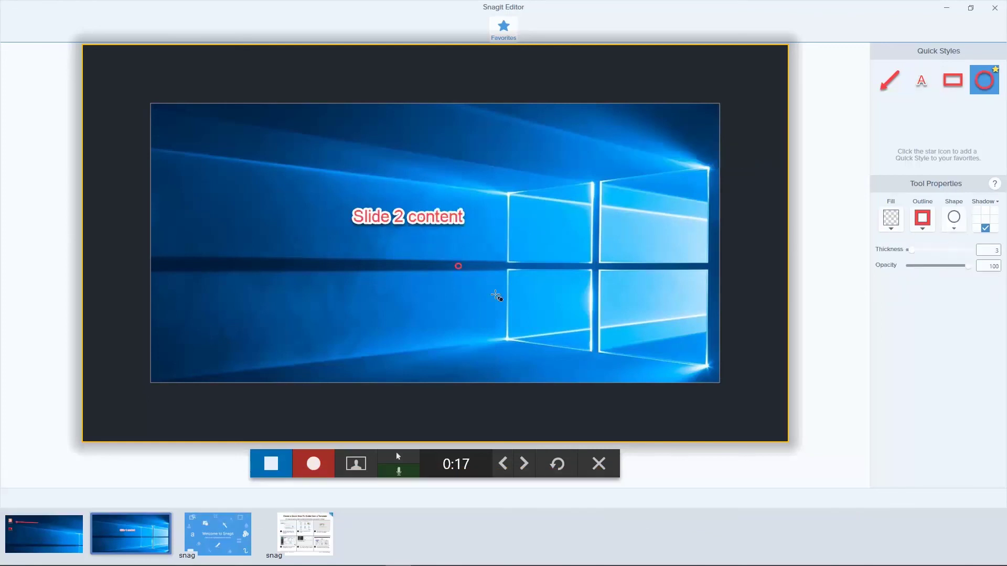
pyautogui.moveTo(495, 297); pyautogui.dragTo(589, 328)
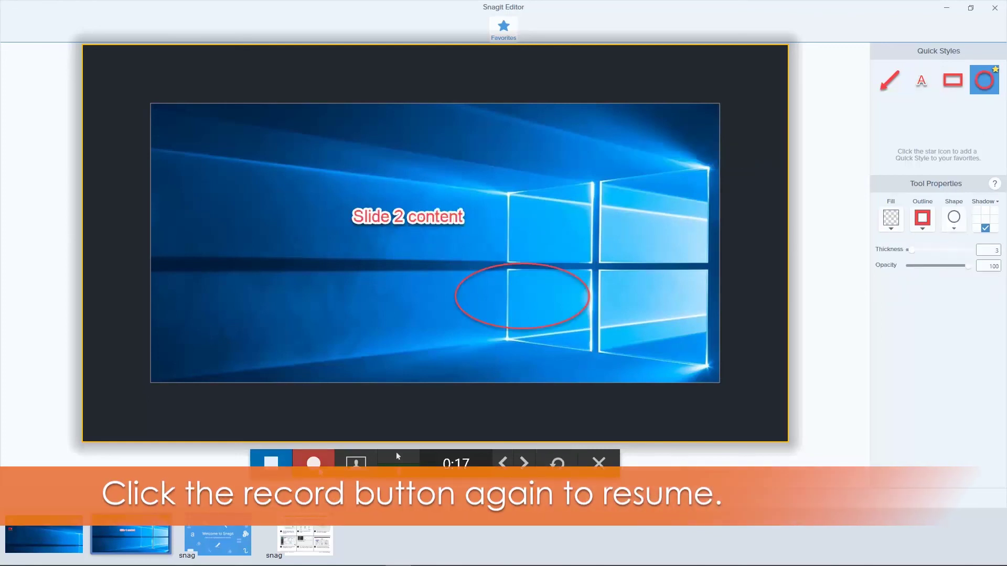
# Resume recording for the second slide, then stop to finish the video.
pyautogui.click(314, 462)
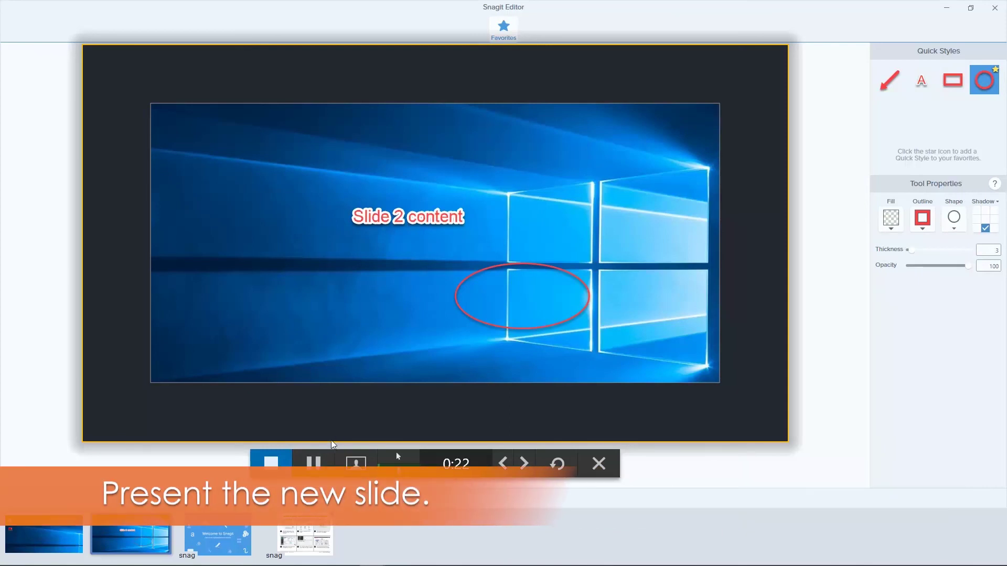
pyautogui.click(272, 463)
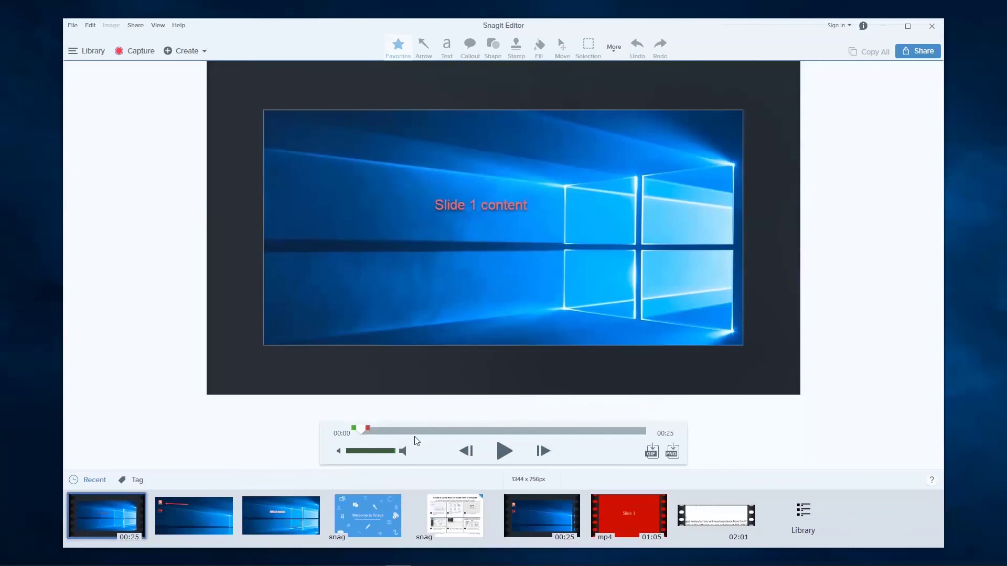
# Preview to locate the unwanted opening section, select it and cut it, leaving 00:16.
pyautogui.moveTo(363, 432)
pyautogui.mouseDown()
pyautogui.moveTo(605, 430)
pyautogui.moveTo(491, 427)
pyautogui.mouseUp()
pyautogui.click(505, 451)
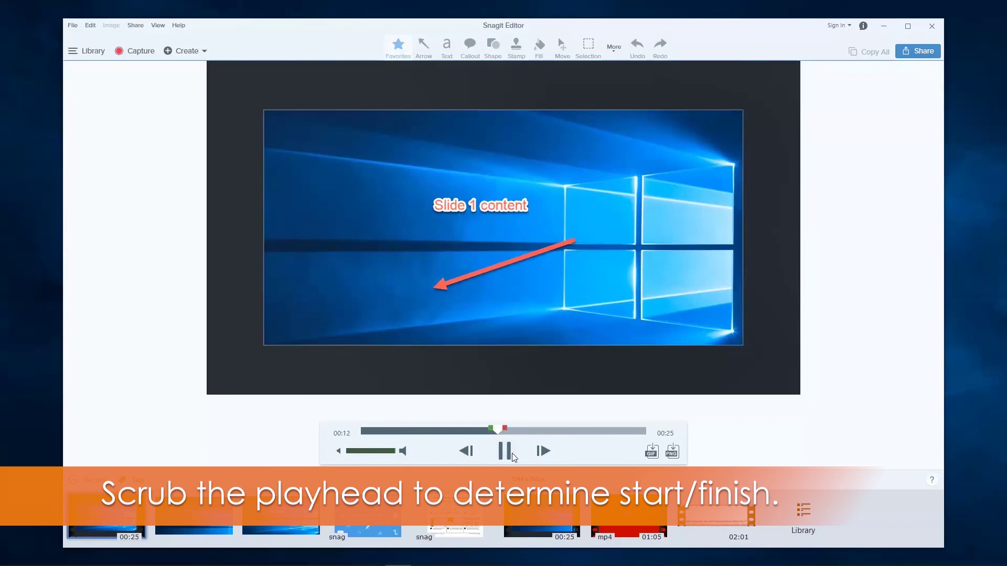
pyautogui.click(503, 451)
pyautogui.moveTo(506, 430); pyautogui.dragTo(354, 429)
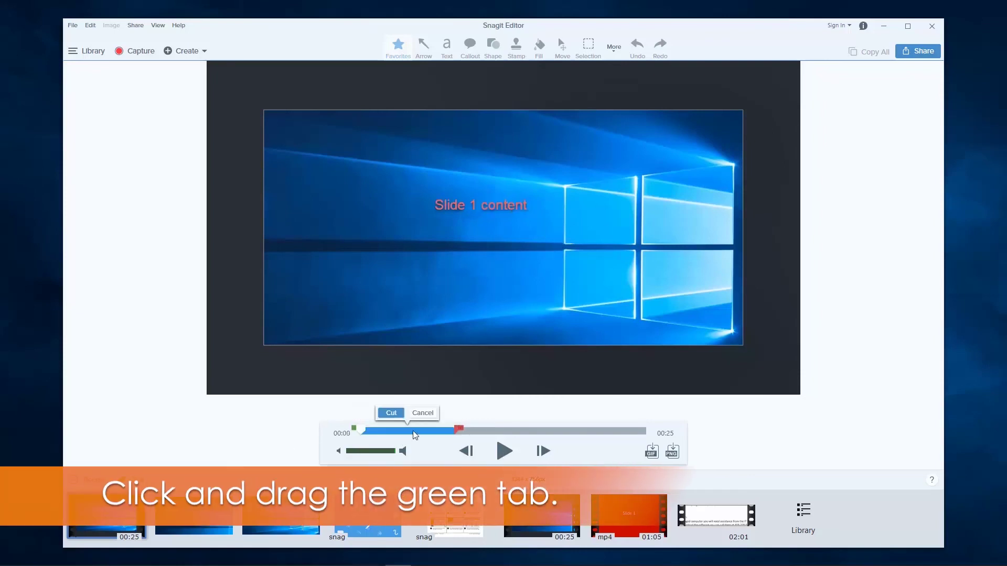
pyautogui.click(391, 413)
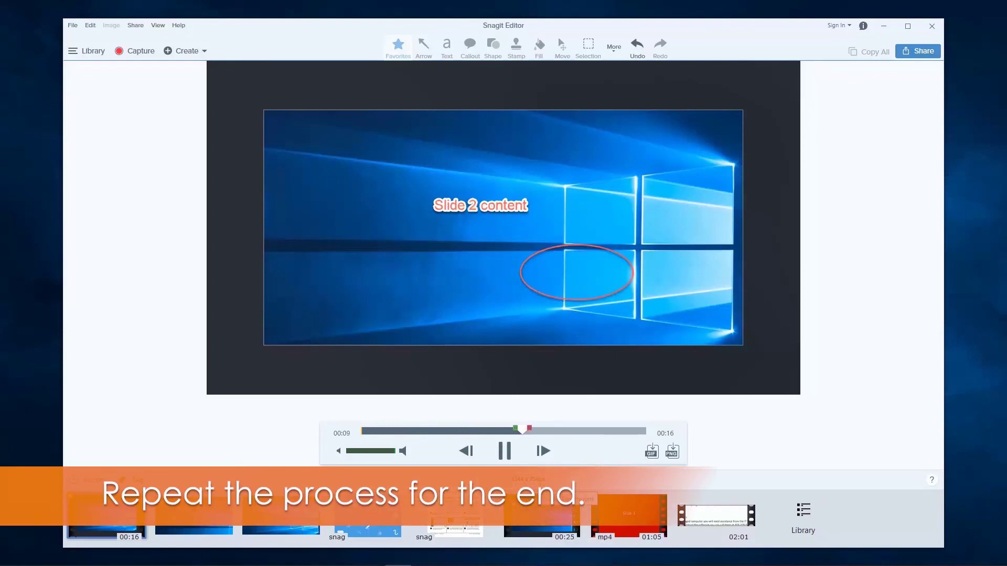
# Pause playback of the trimmed video at 00:12 on Slide 2 content.
pyautogui.click(505, 452)
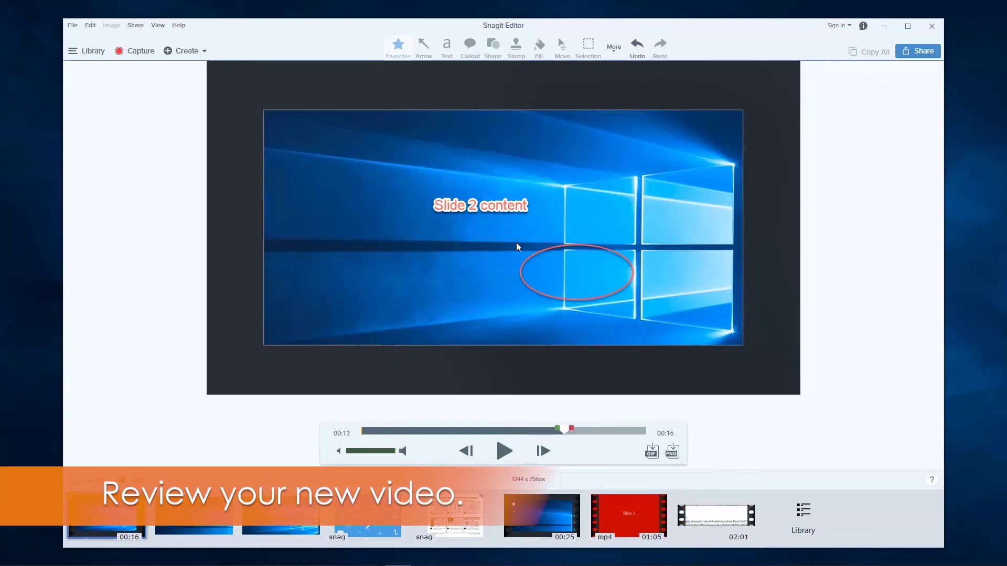